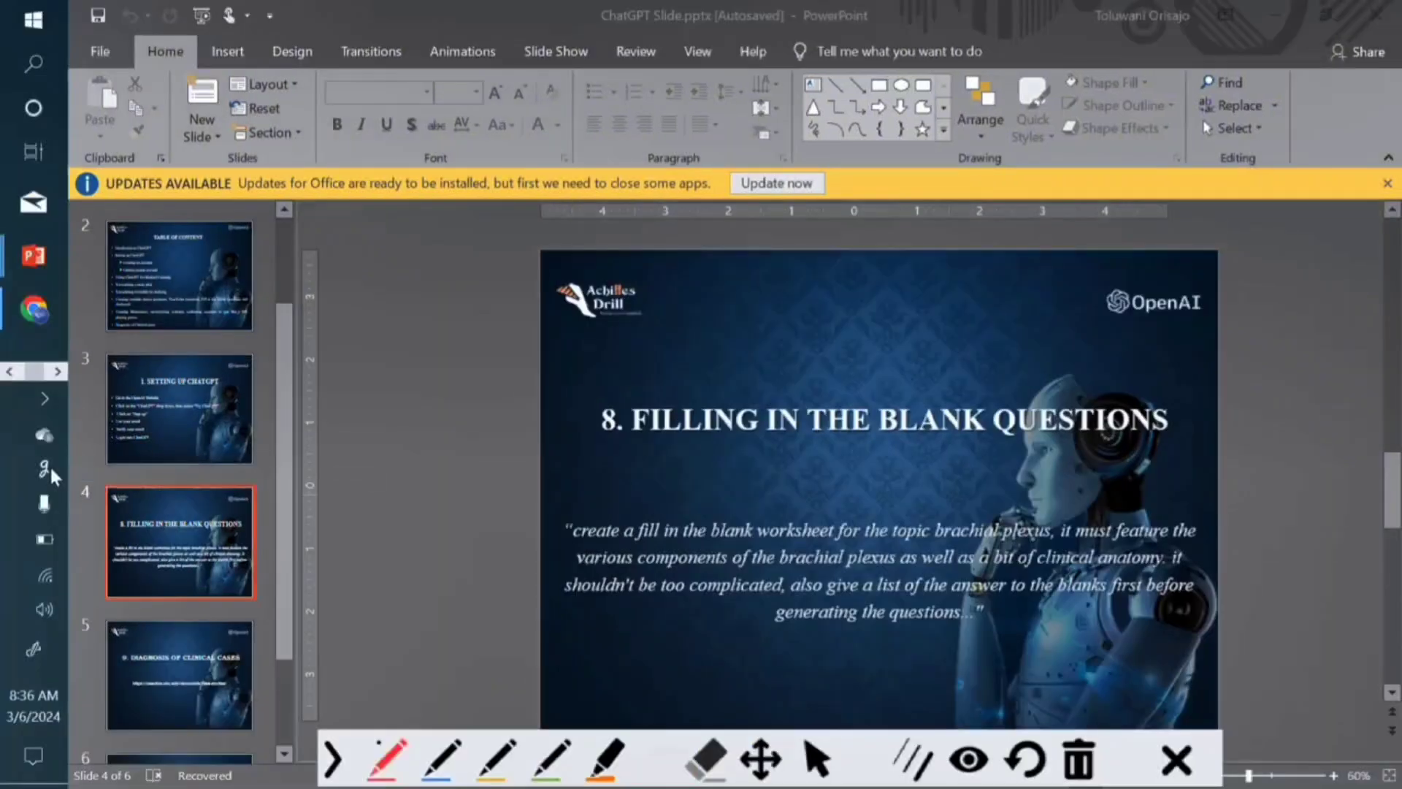
pyautogui.click(420, 743)
pyautogui.click(387, 759)
pyautogui.moveTo(696, 280)
pyautogui.mouseDown()
pyautogui.moveTo(727, 278)
pyautogui.moveTo(742, 314)
pyautogui.moveTo(695, 271)
pyautogui.mouseUp()
pyautogui.moveTo(796, 282)
pyautogui.mouseDown()
pyautogui.moveTo(764, 302)
pyautogui.moveTo(813, 275)
pyautogui.mouseUp()
pyautogui.moveTo(857, 281)
pyautogui.mouseDown()
pyautogui.moveTo(832, 285)
pyautogui.moveTo(875, 315)
pyautogui.moveTo(840, 285)
pyautogui.mouseUp()
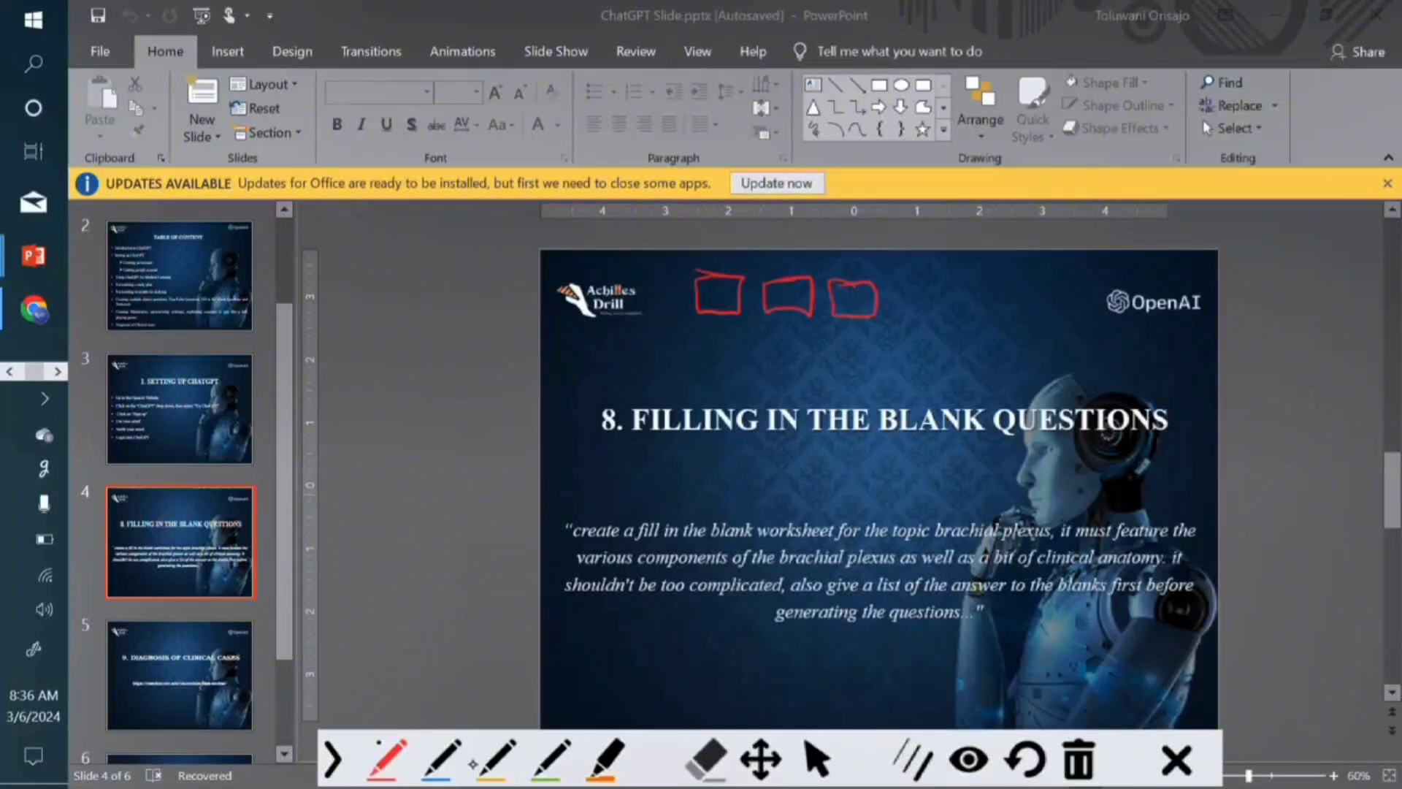
pyautogui.click(551, 756)
pyautogui.moveTo(625, 394)
pyautogui.mouseDown()
pyautogui.moveTo(765, 374)
pyautogui.moveTo(1072, 376)
pyautogui.mouseUp()
pyautogui.click(476, 759)
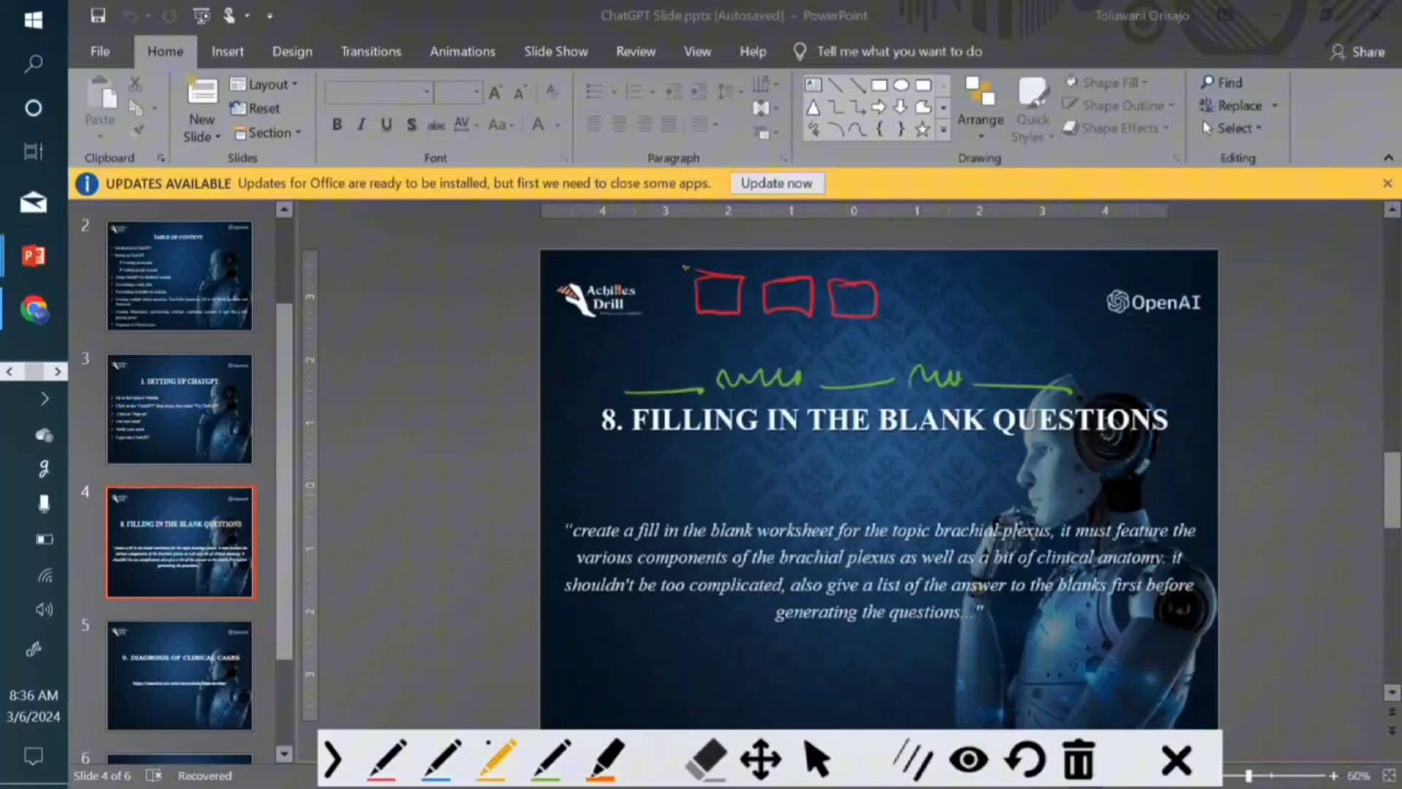
pyautogui.moveTo(684, 267)
pyautogui.mouseDown()
pyautogui.moveTo(676, 322)
pyautogui.moveTo(862, 255)
pyautogui.moveTo(690, 260)
pyautogui.moveTo(641, 380)
pyautogui.mouseUp()
pyautogui.moveTo(787, 303); pyautogui.dragTo(832, 371)
pyautogui.moveTo(862, 308); pyautogui.dragTo(996, 361)
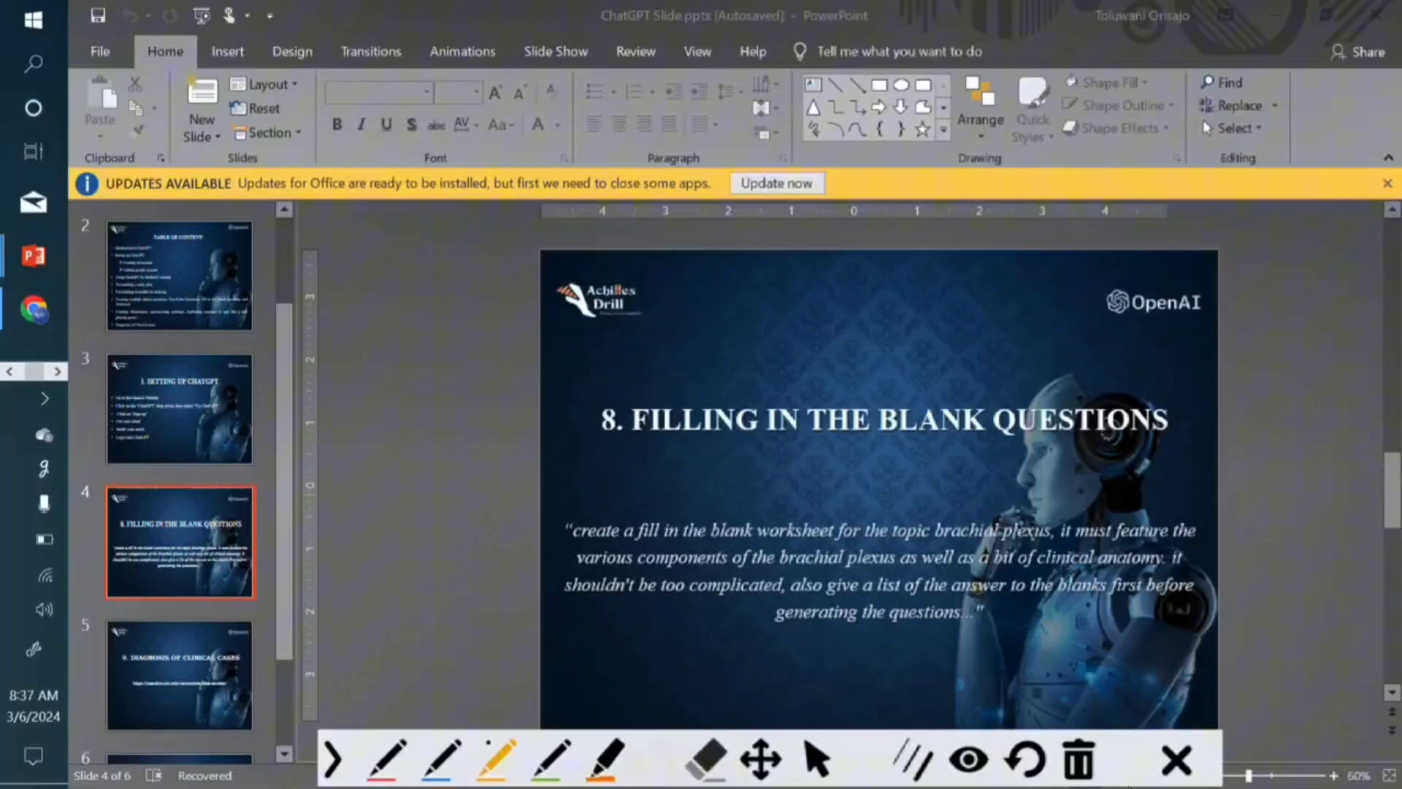
# - Close the annotation tools, copy the slide's quoted worksheet prompt, and switch to ChatGPT in Chrome
pyautogui.click(816, 759)
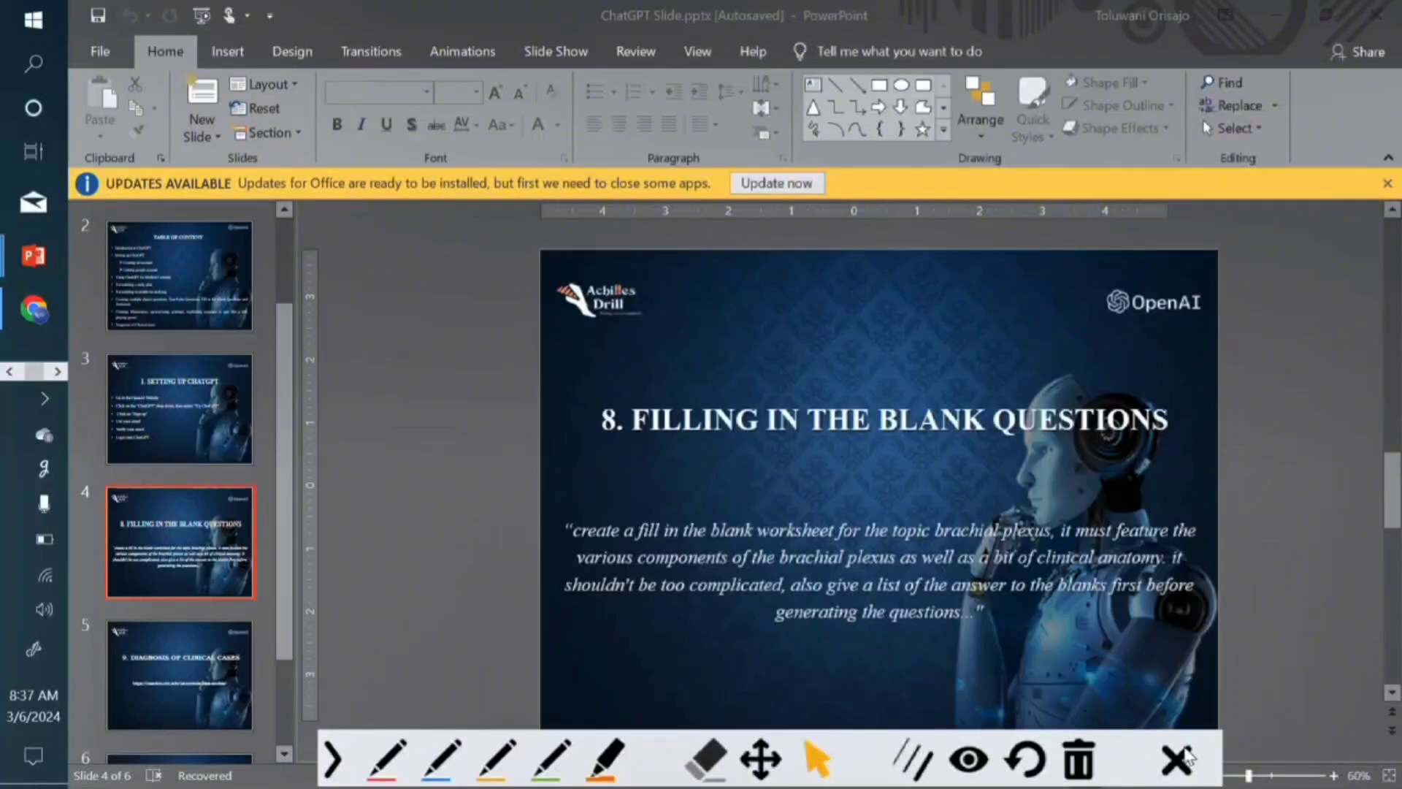
pyautogui.click(1175, 760)
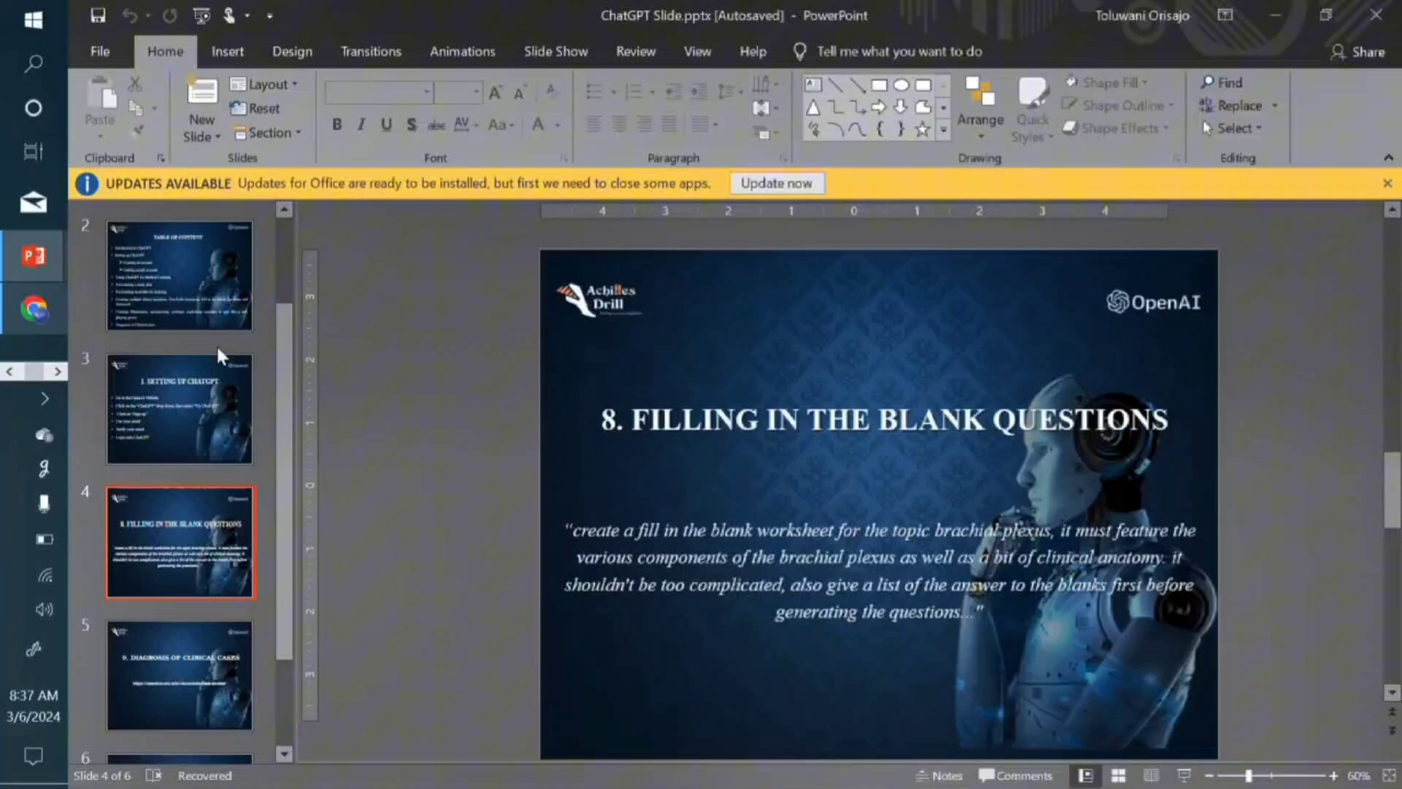
pyautogui.click(577, 549)
pyautogui.keyDown('shift'); pyautogui.click(982, 614); pyautogui.keyUp('shift')
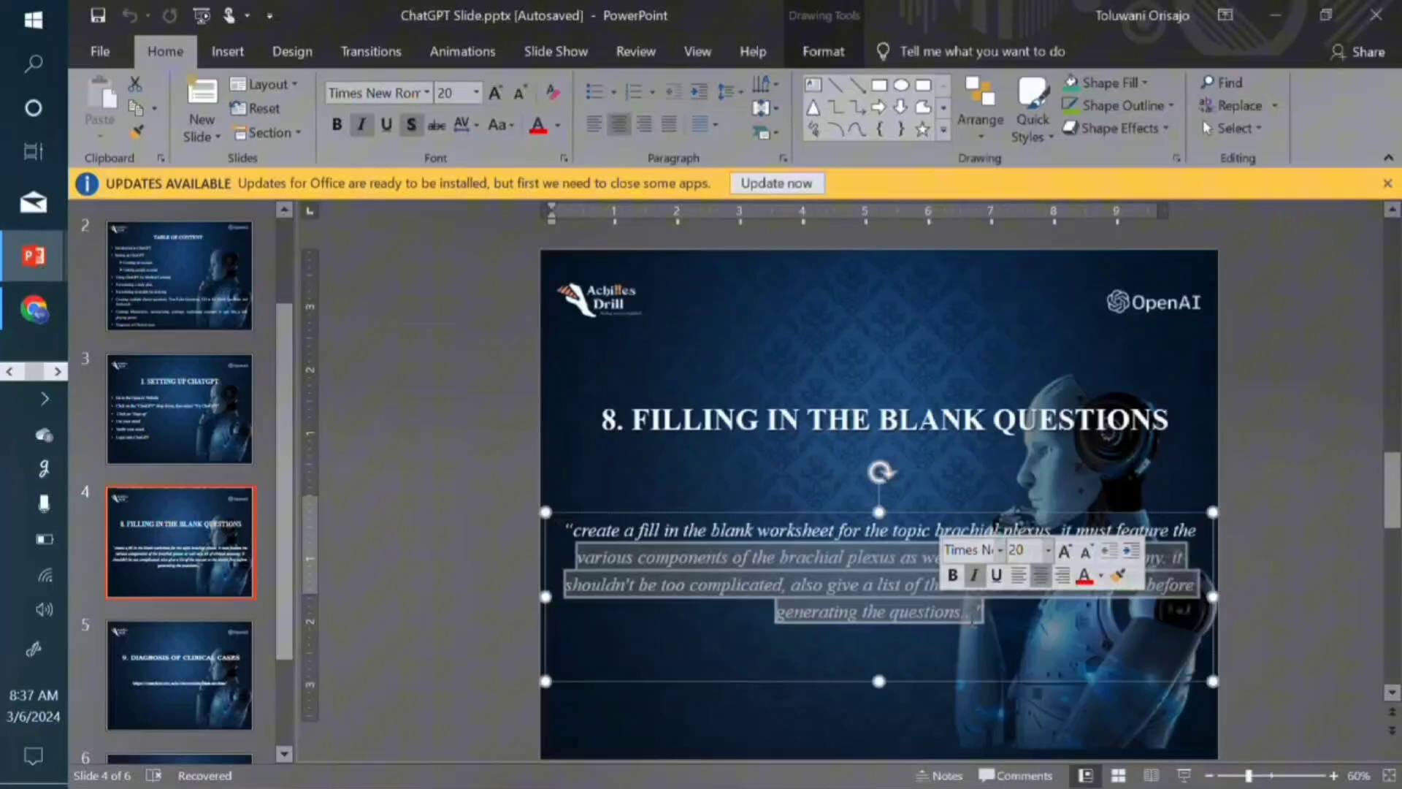
pyautogui.moveTo(975, 618); pyautogui.dragTo(575, 515)
pyautogui.hotkey('ctrl', 'c')
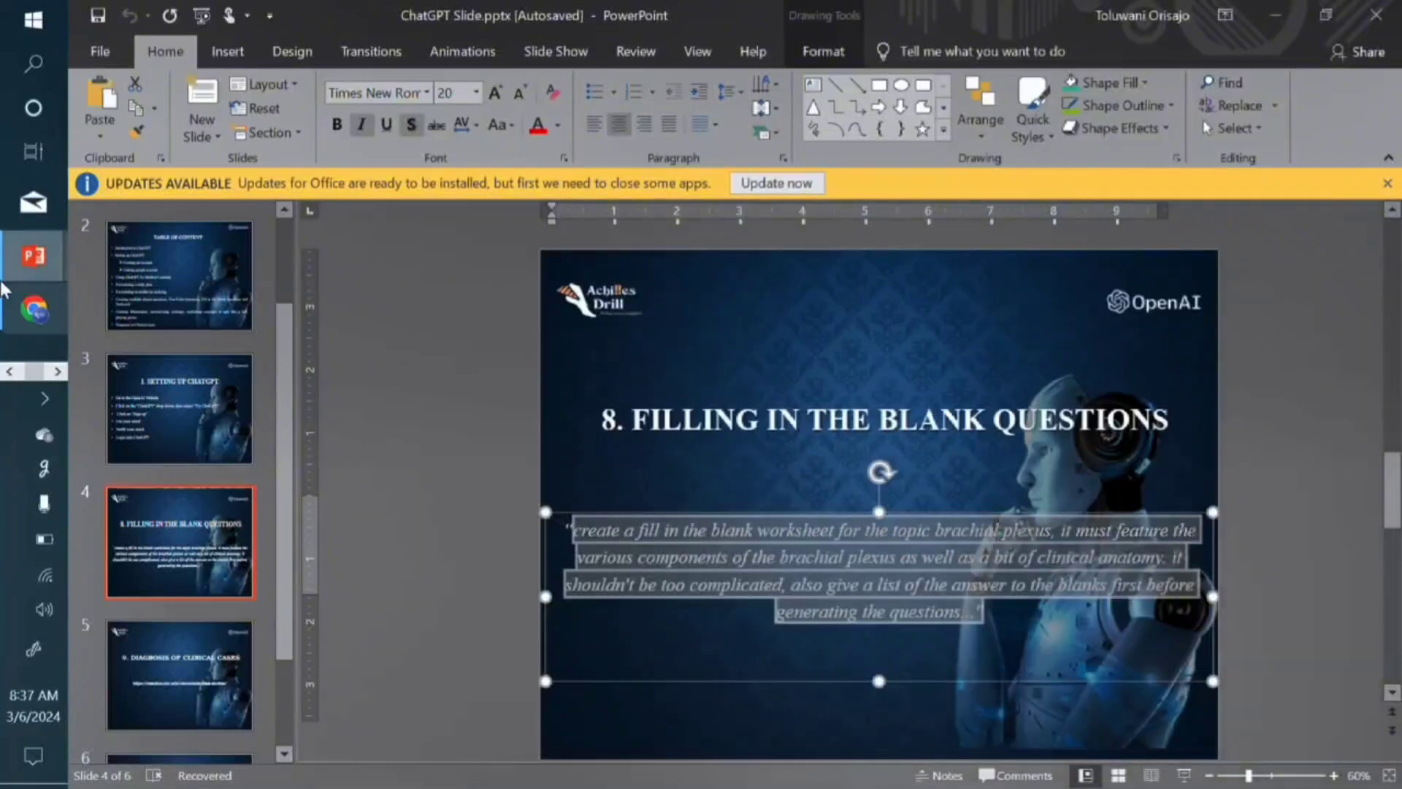
pyautogui.click(32, 306)
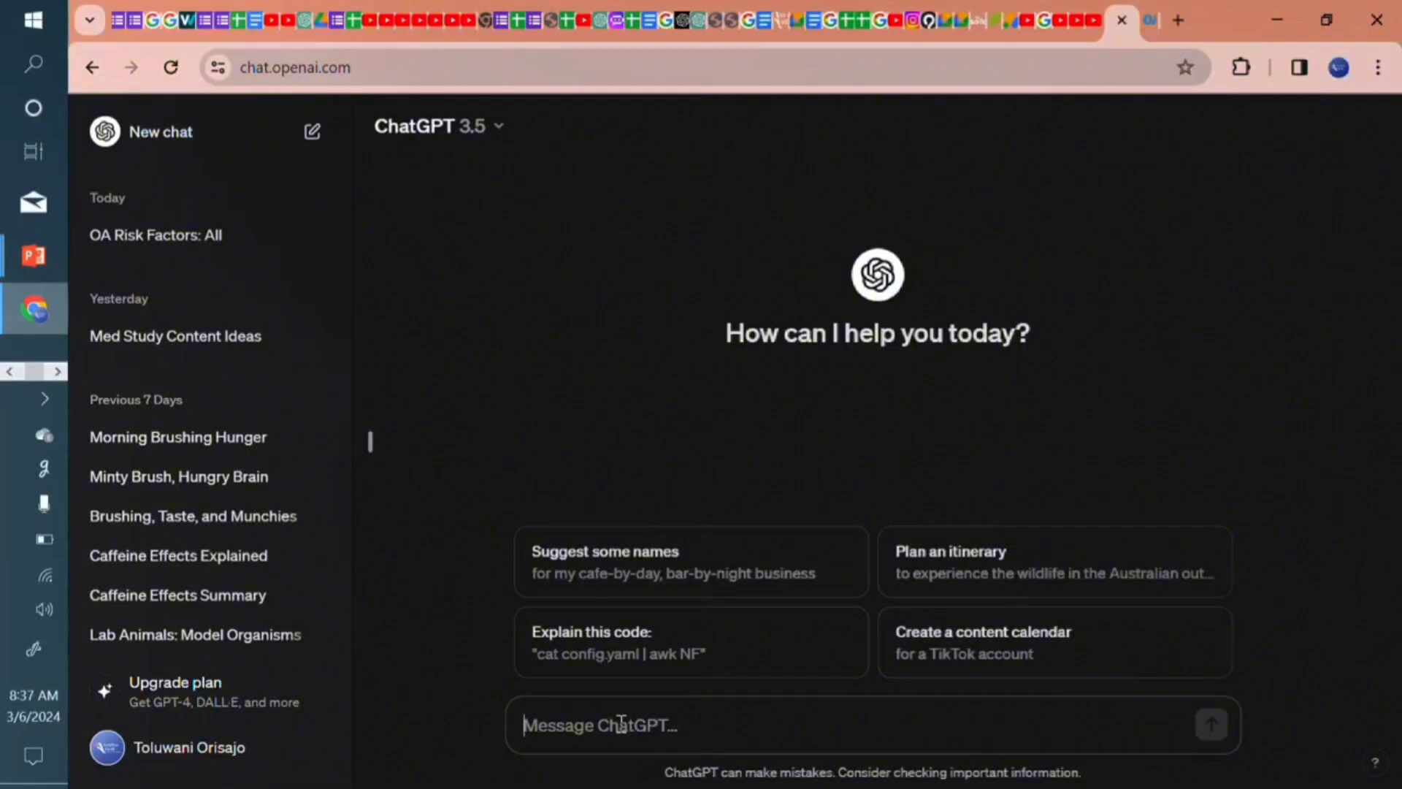
# - Paste the brachial plexus worksheet prompt, add 'i want just 5 questions', and send it
pyautogui.hotkey('ctrl', 'v')
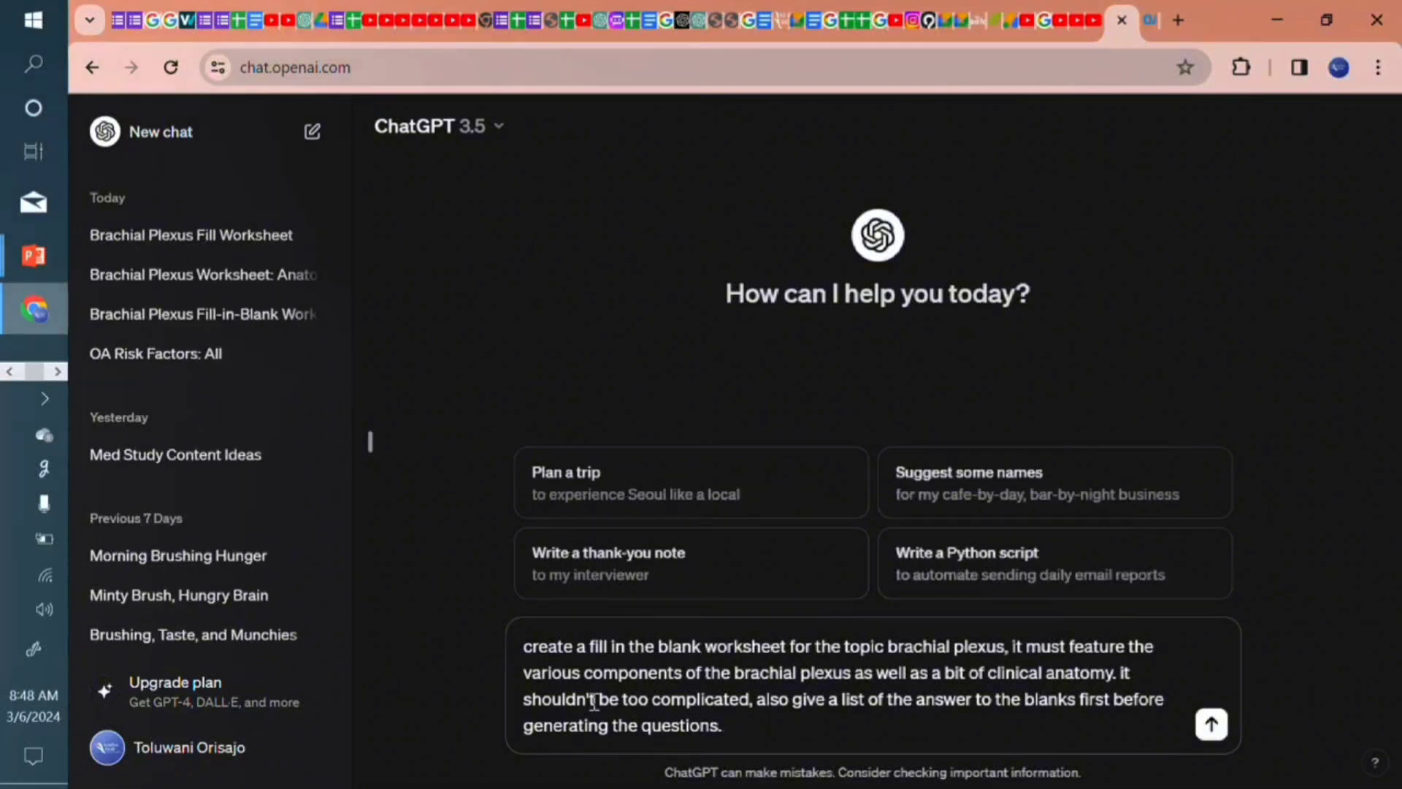
pyautogui.write('i want just 5')
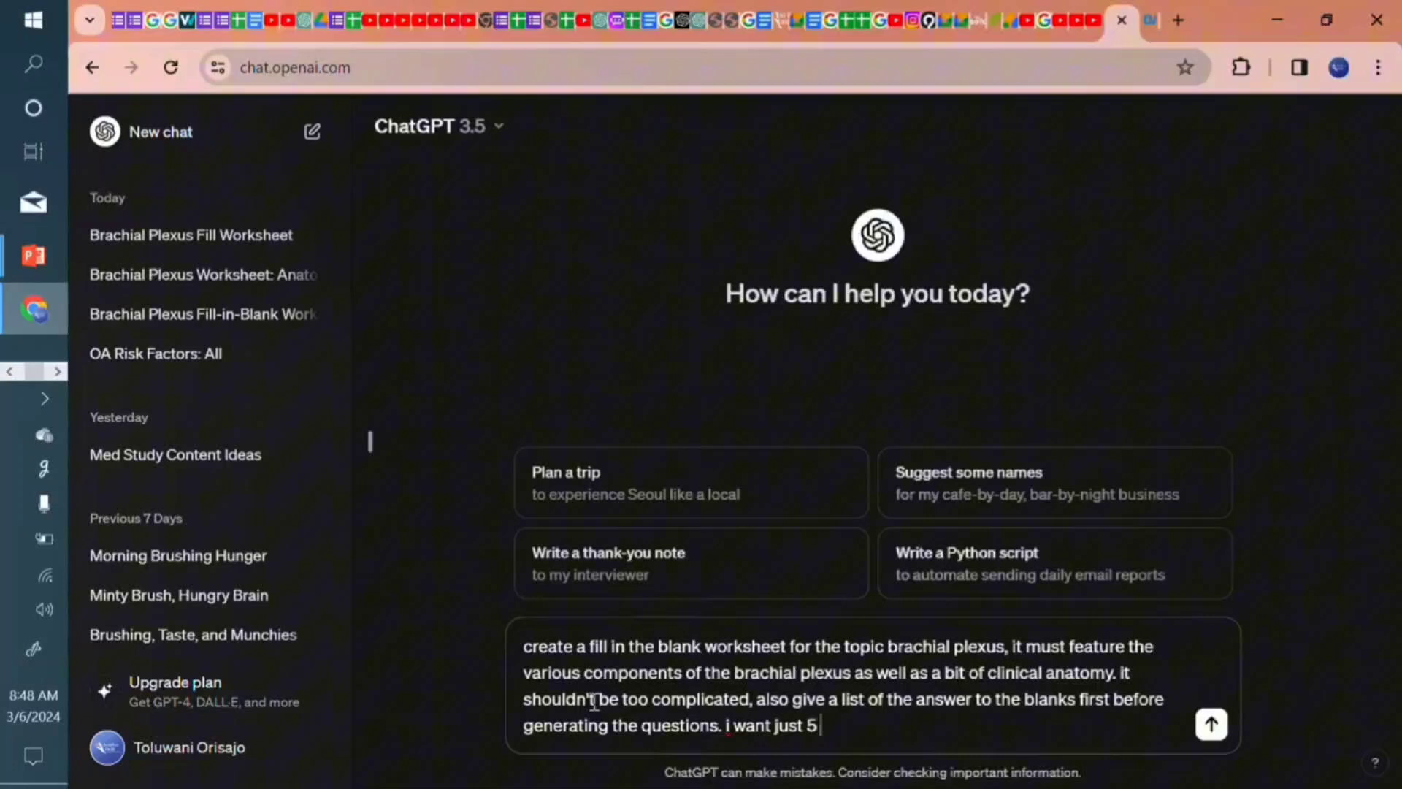
pyautogui.write(' questions')
pyautogui.click(1213, 725)
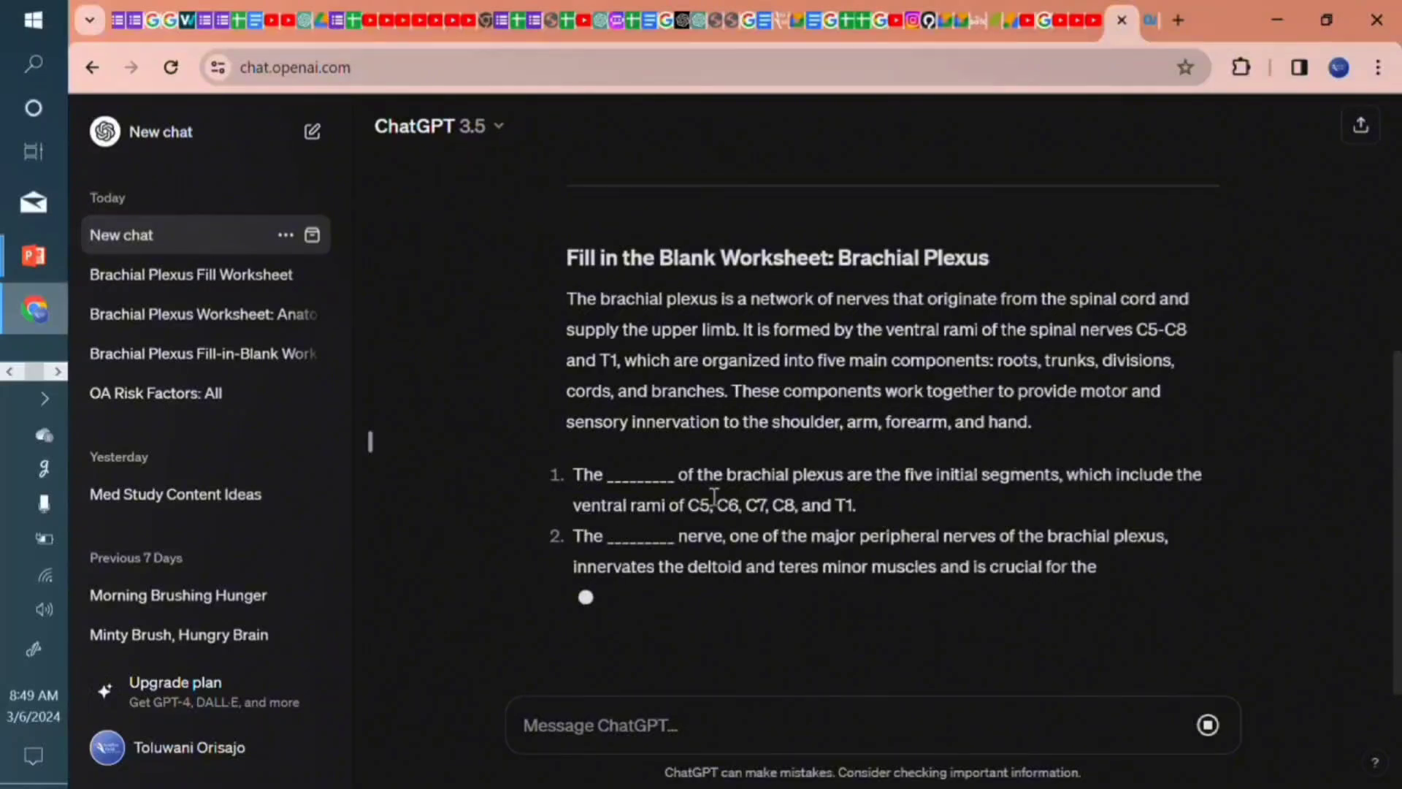
# - Scroll through ChatGPT's streaming reply until all five fill-in-the-blank questions and the summary appear
pyautogui.scroll(5, 803, 401)
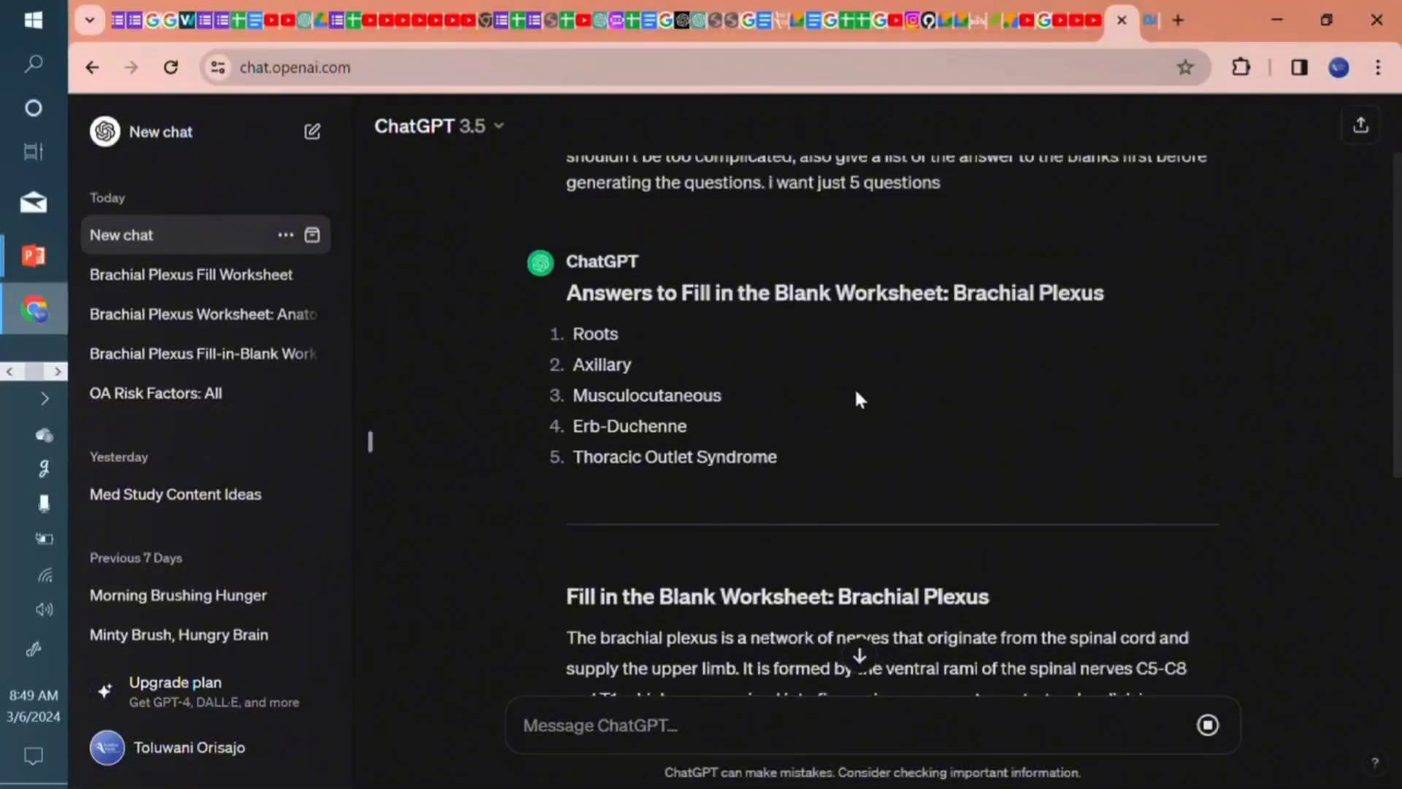
pyautogui.scroll(-5, 855, 387)
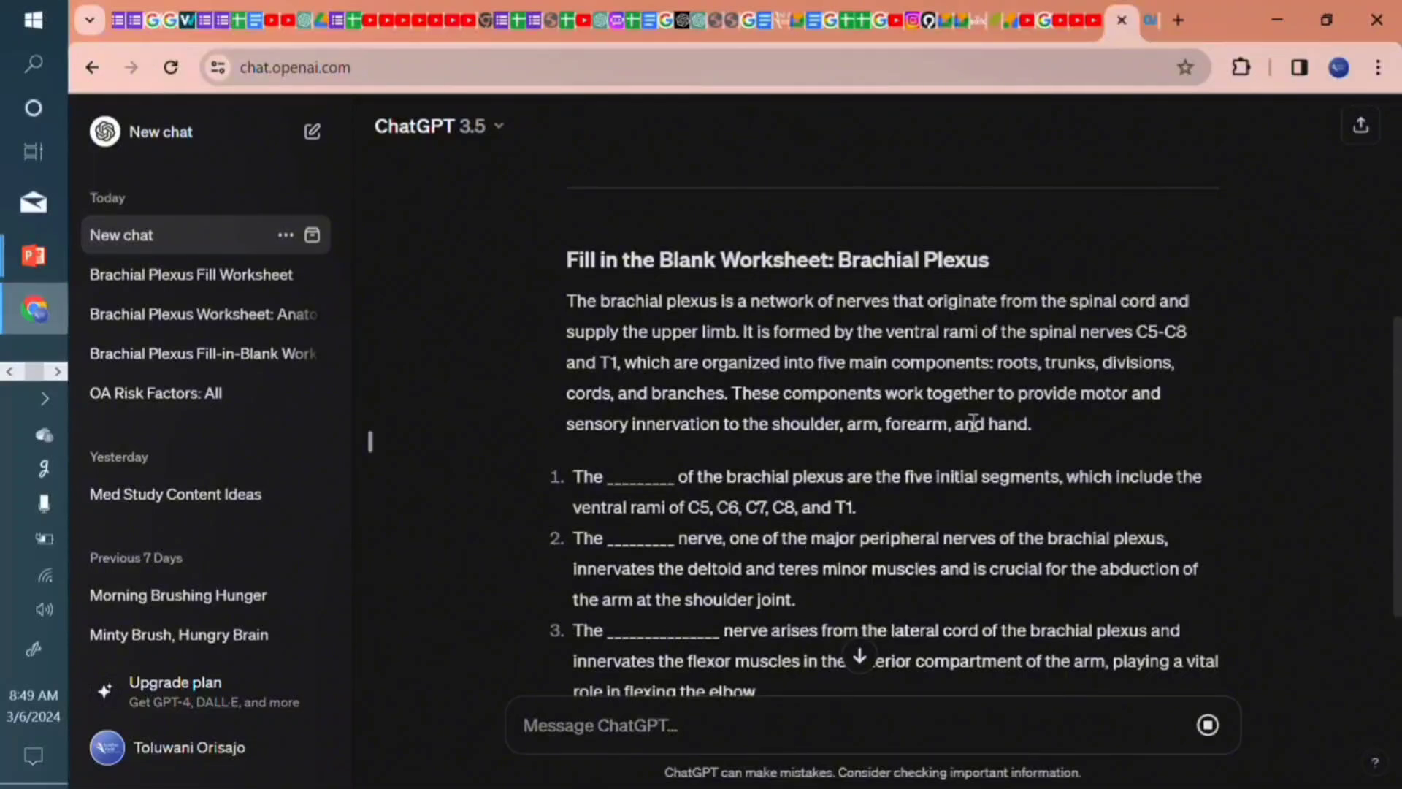
pyautogui.scroll(5, 971, 420)
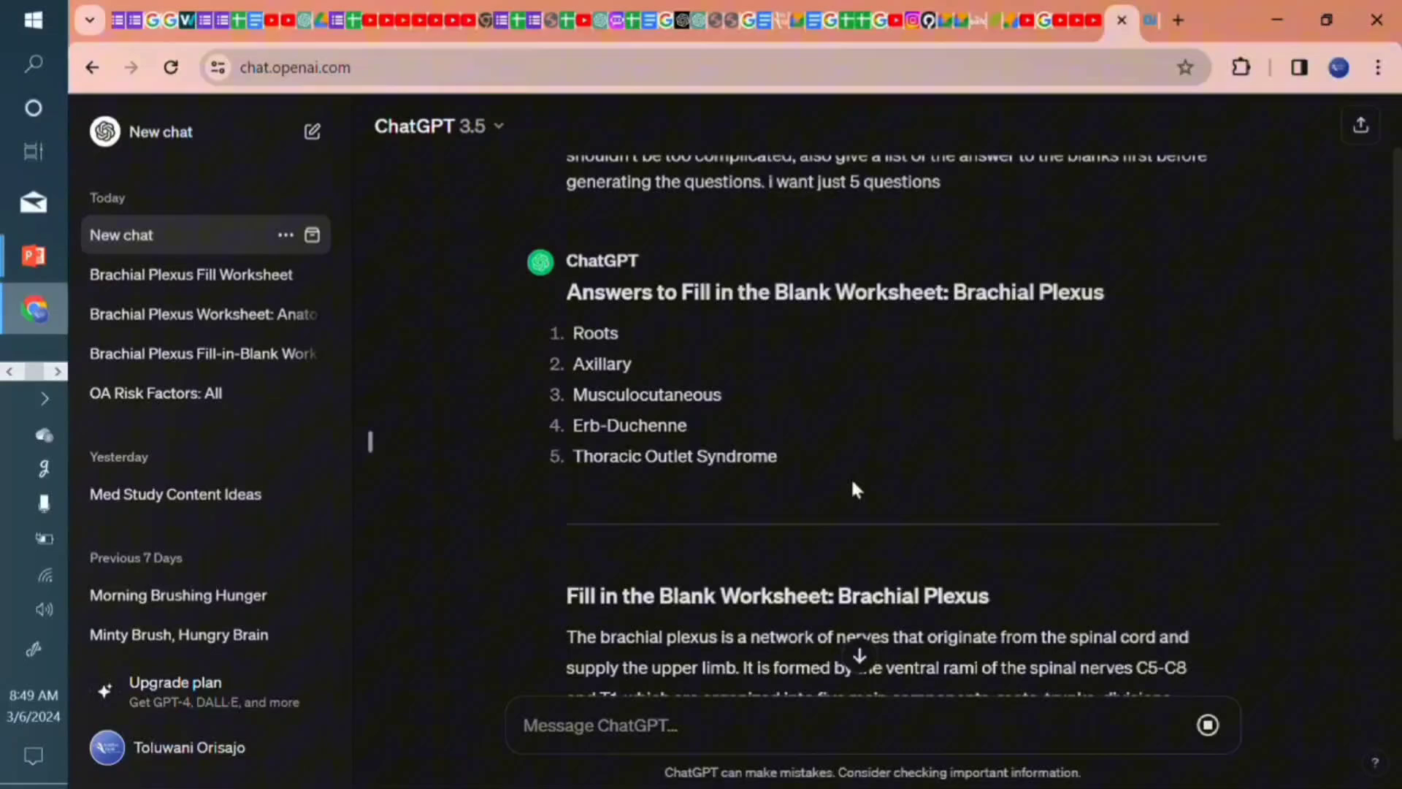
pyautogui.scroll(-5, 852, 476)
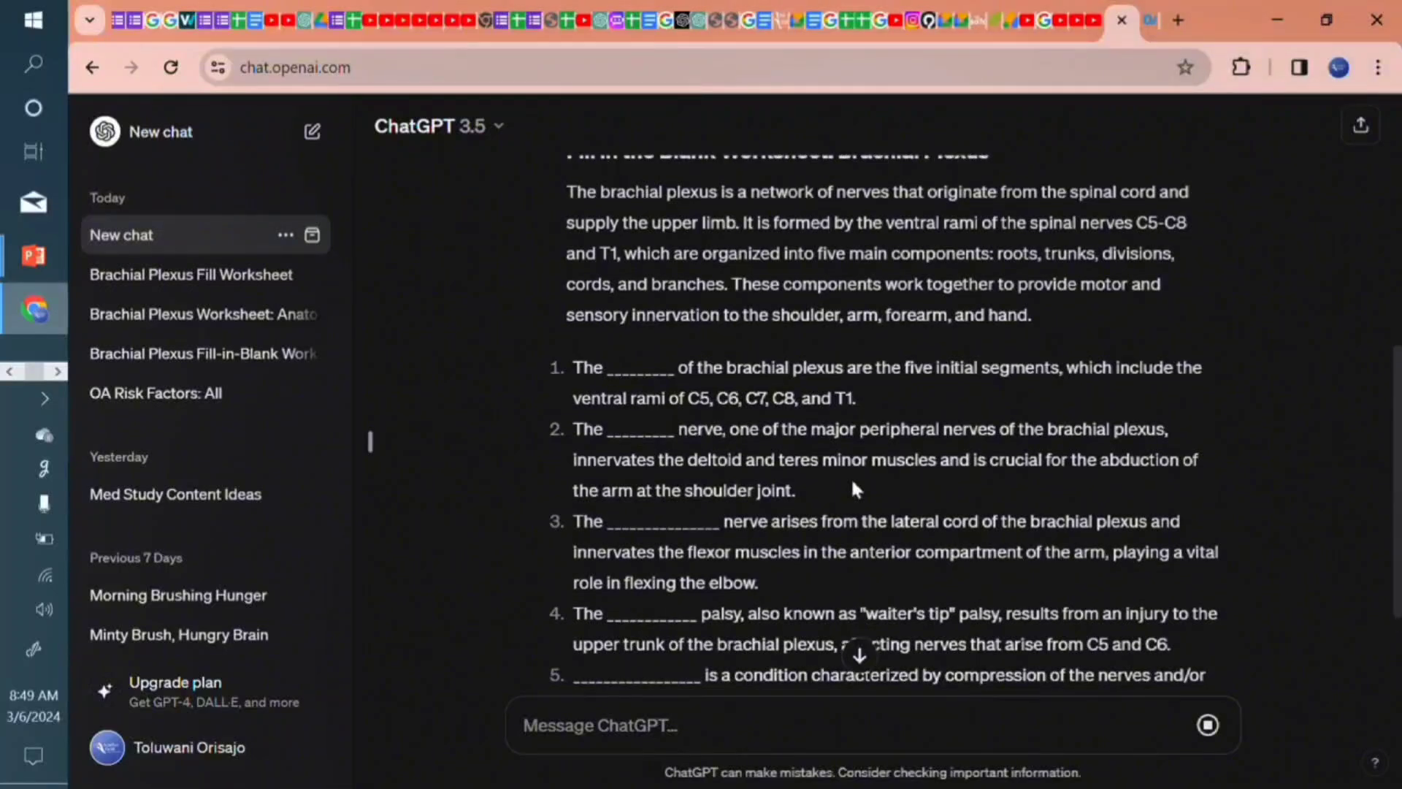
pyautogui.scroll(-2, 852, 476)
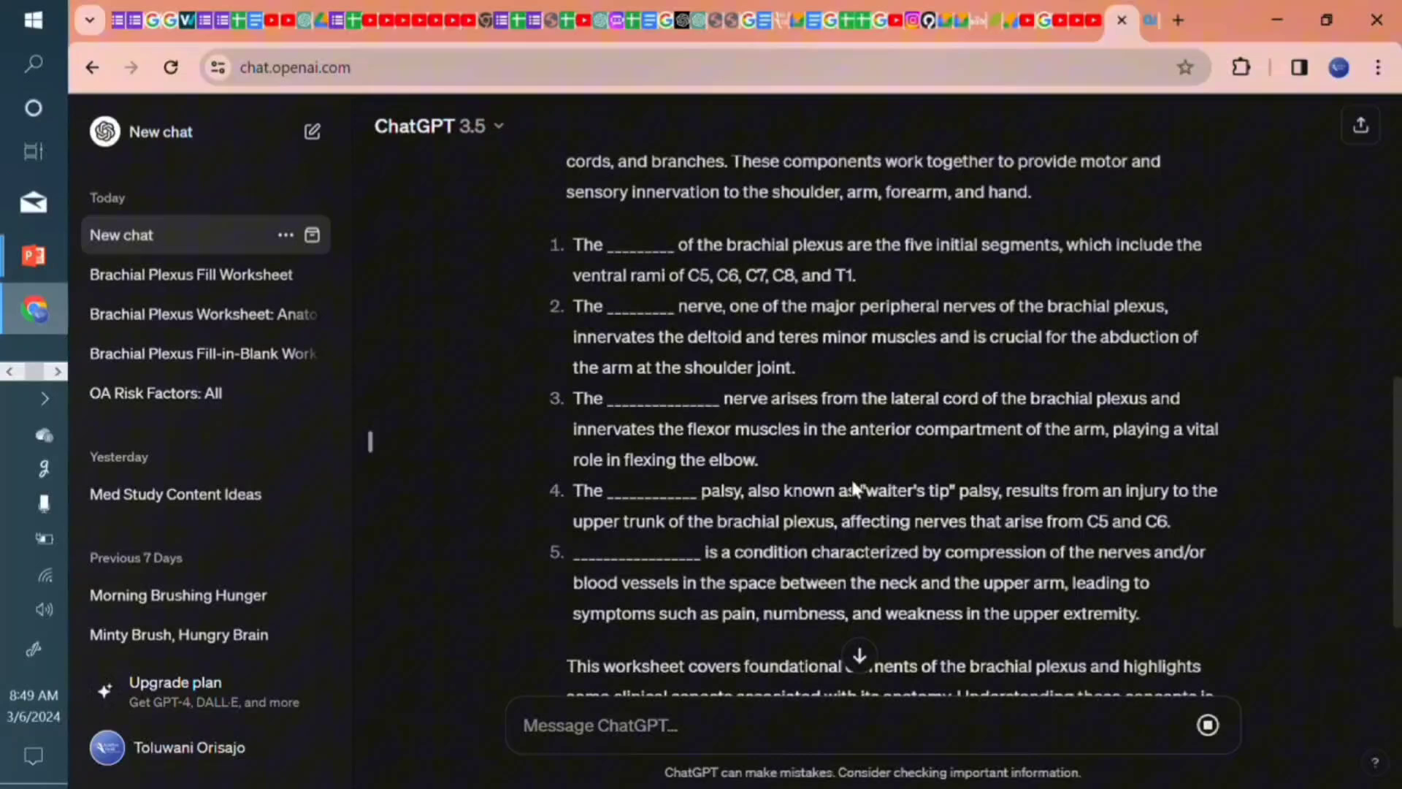
pyautogui.scroll(10, 855, 488)
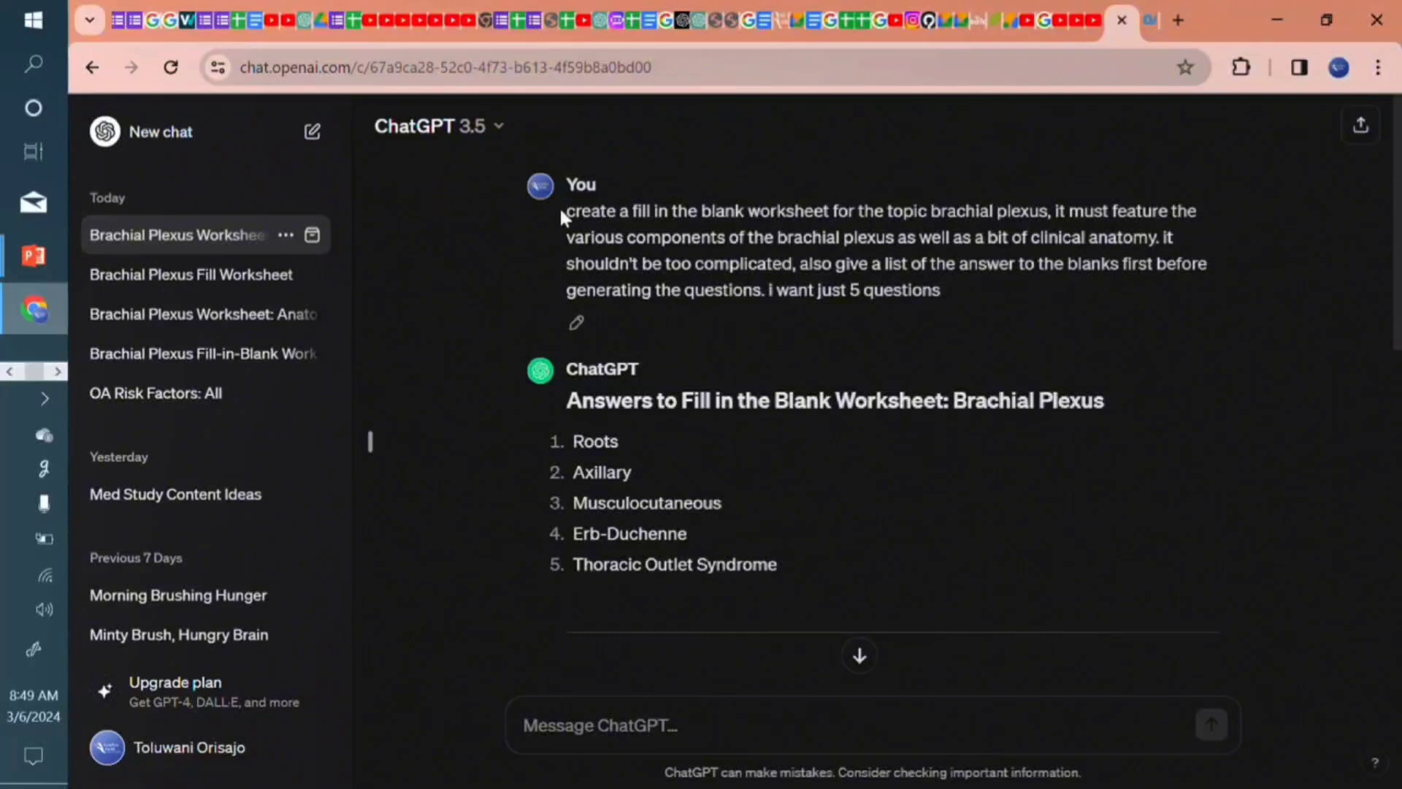
# - Paste the earlier worksheet request into the message box as a new draft
pyautogui.moveTo(569, 213); pyautogui.dragTo(923, 292)
pyautogui.hotkey('ctrl', 'c')
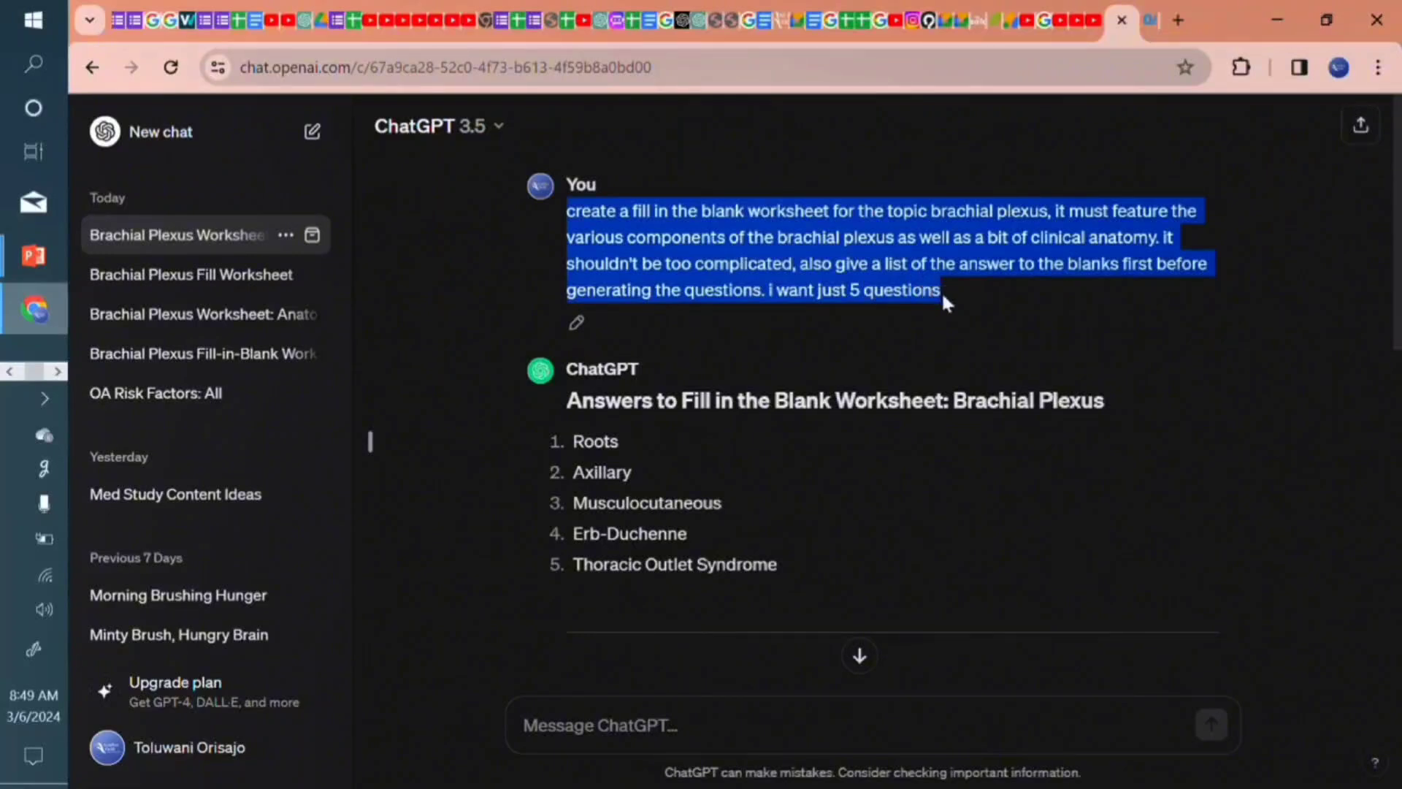
pyautogui.click(601, 729)
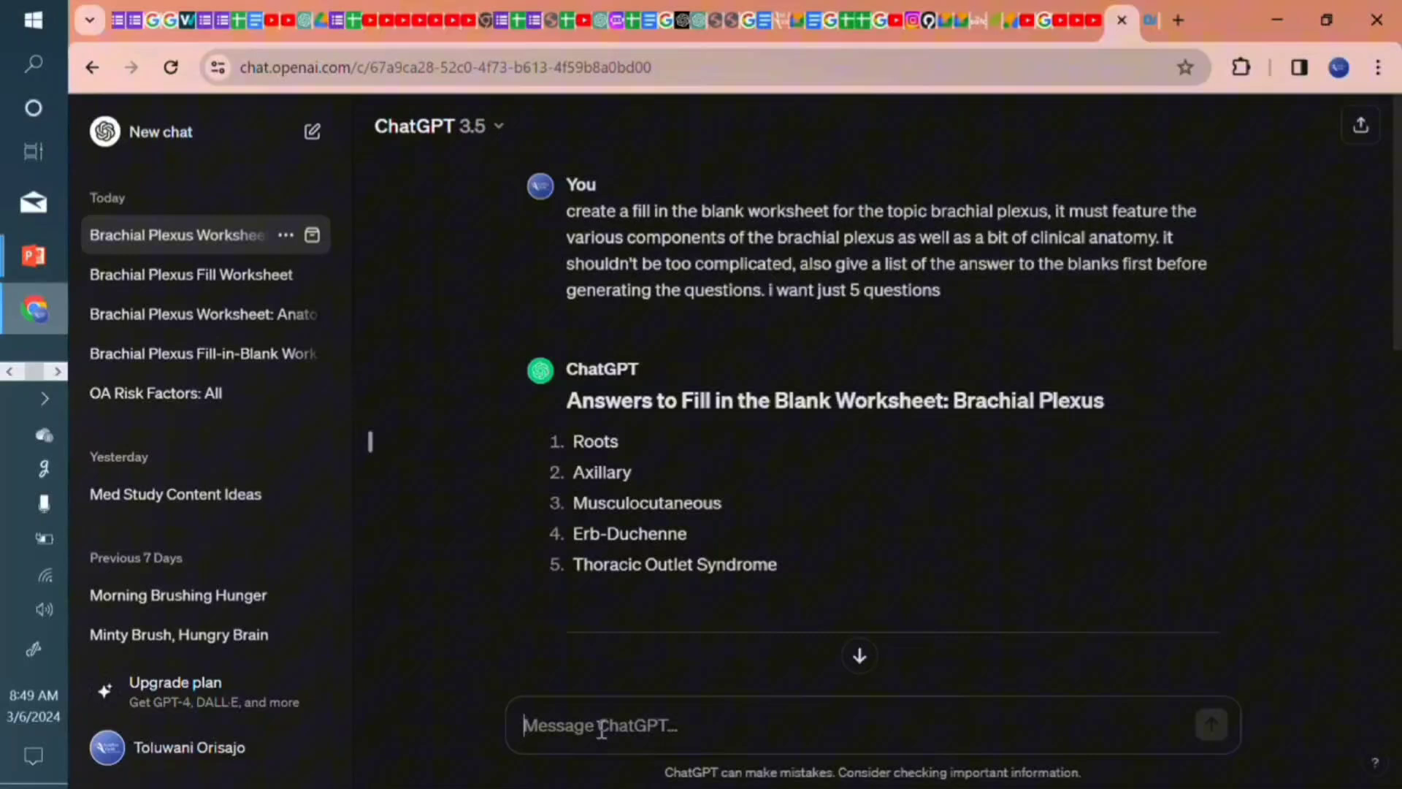
pyautogui.hotkey('ctrl', 'v')
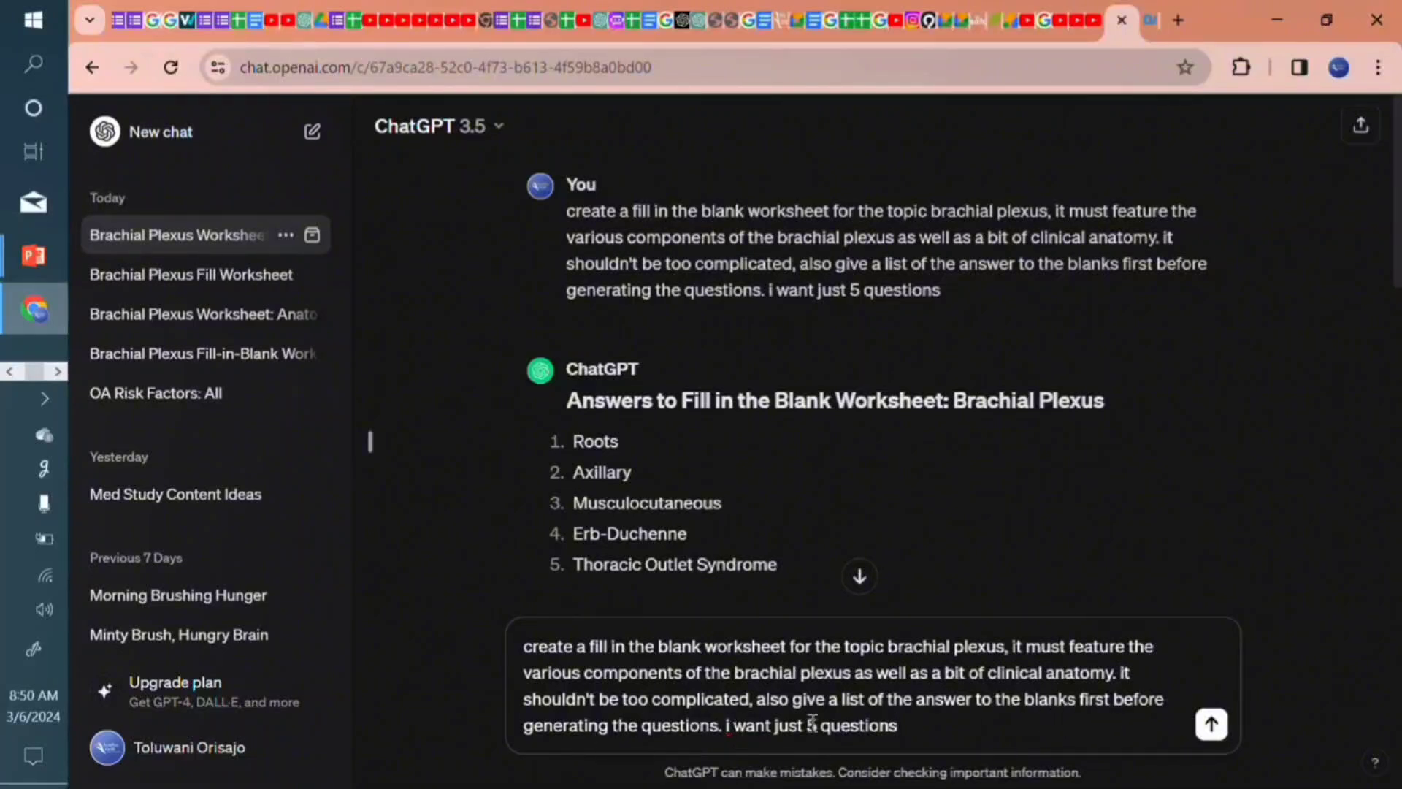
# - Reword the draft's ending to 'i want the 5 questions derived from this:'
pyautogui.press('BackSpace')
pyautogui.press('BackSpace')
pyautogui.press('BackSpace')
pyautogui.press('BackSpace')
pyautogui.press('BackSpace')
pyautogui.write('the')
pyautogui.click(895, 723)
pyautogui.write('der')
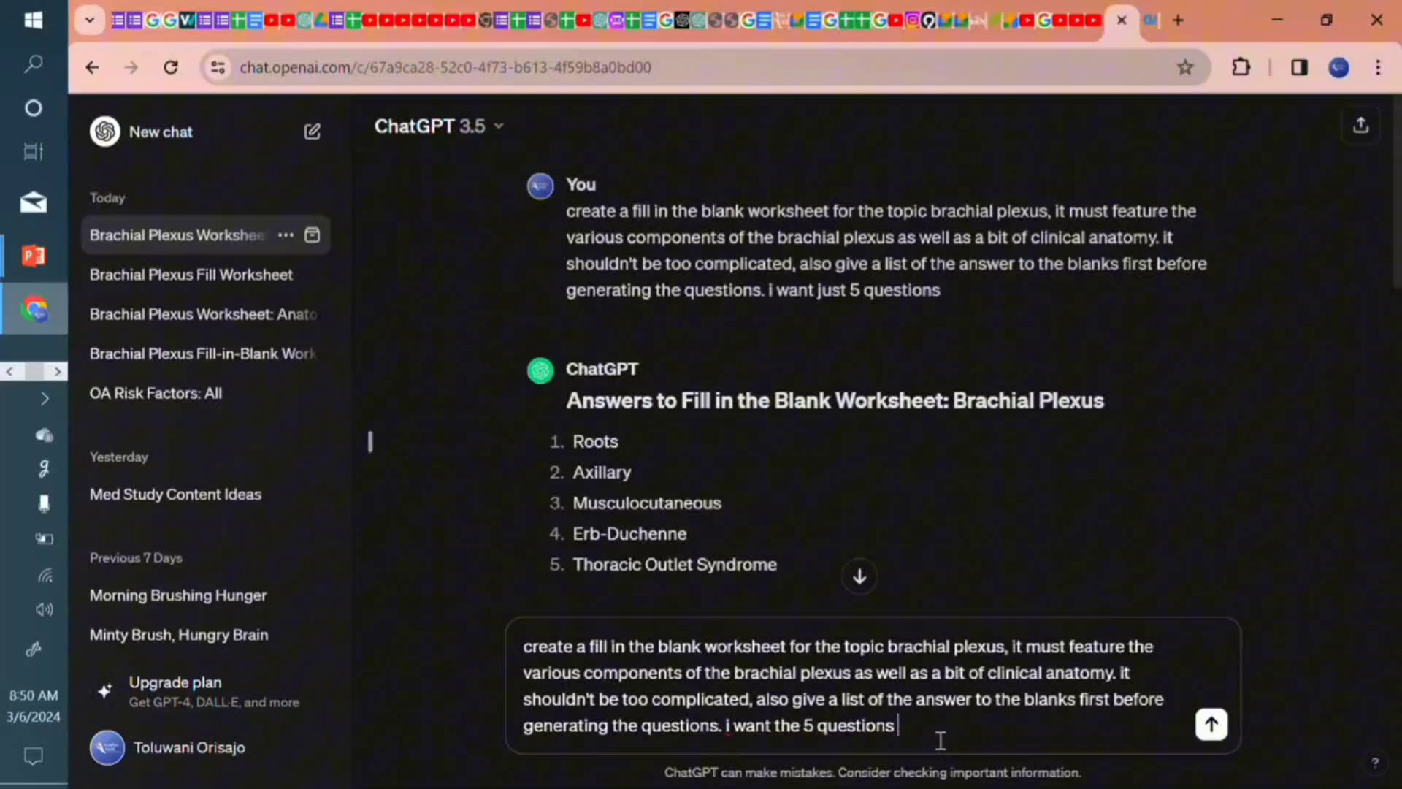
pyautogui.write('ived frm')
pyautogui.press('BackSpace')
pyautogui.press('BackSpace')
pyautogui.write('rom thiu')
pyautogui.press('BackSpace')
pyautogui.write('s:')
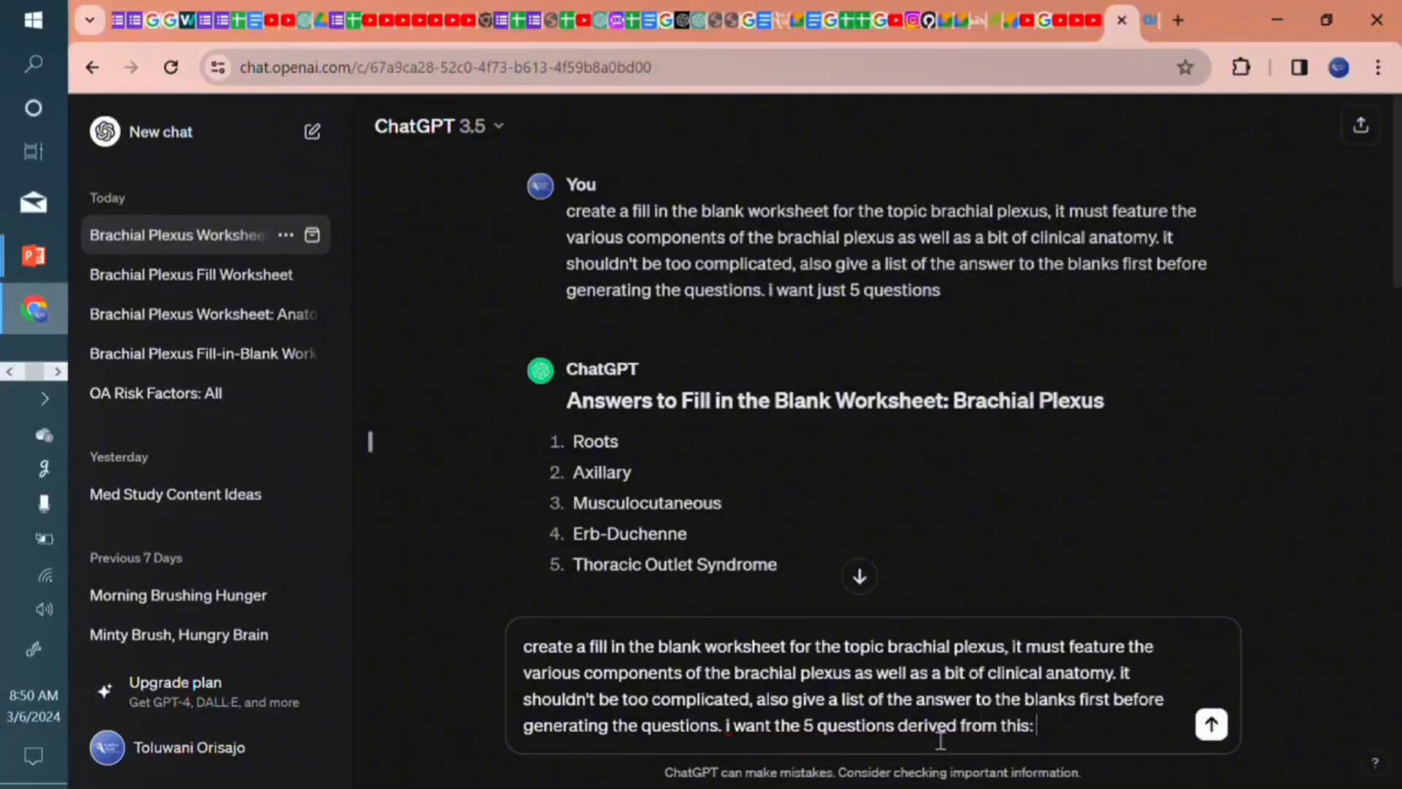
pyautogui.click(11, 377)
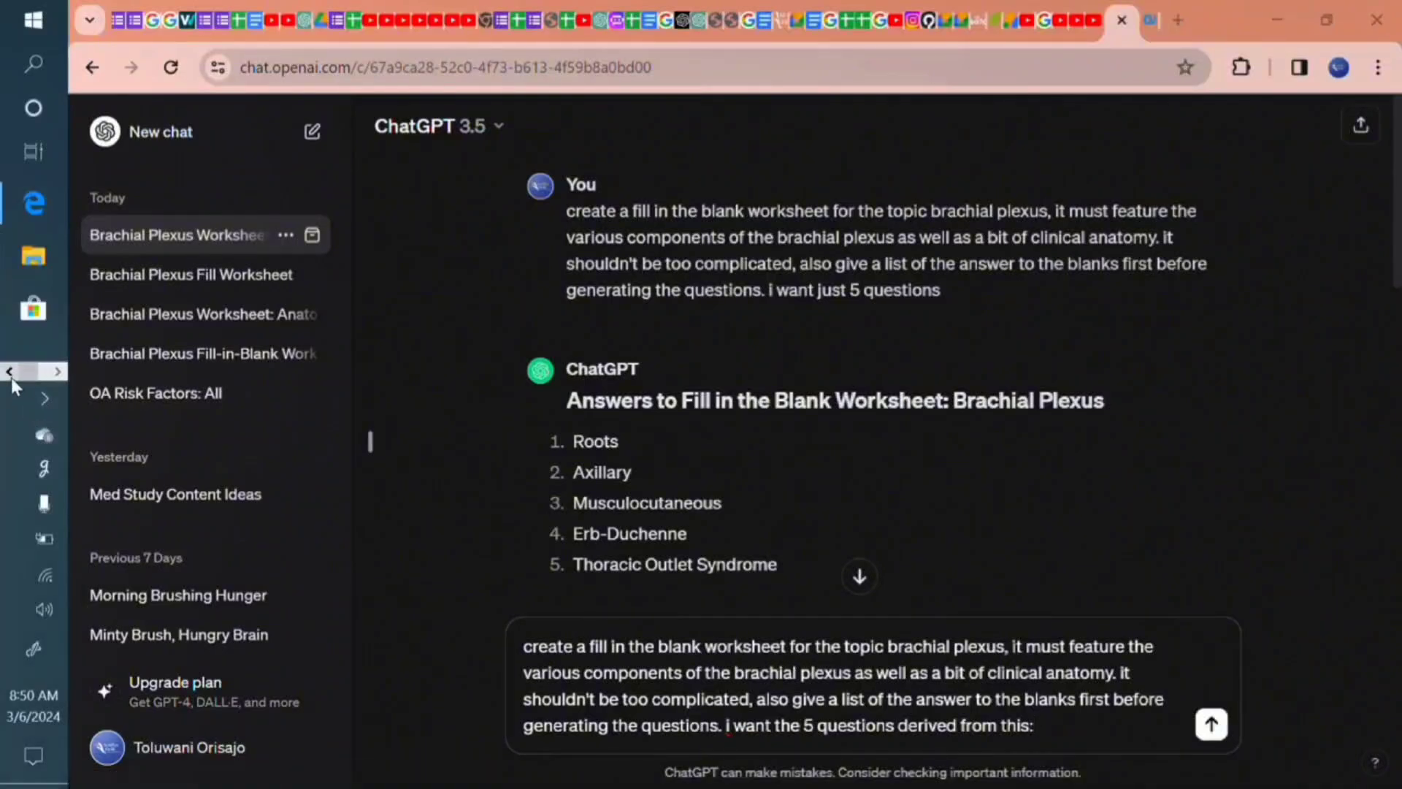
# - Select the bulleted trunks, divisions and cords text on page 5 of the brachial plexus PDF
pyautogui.click(29, 208)
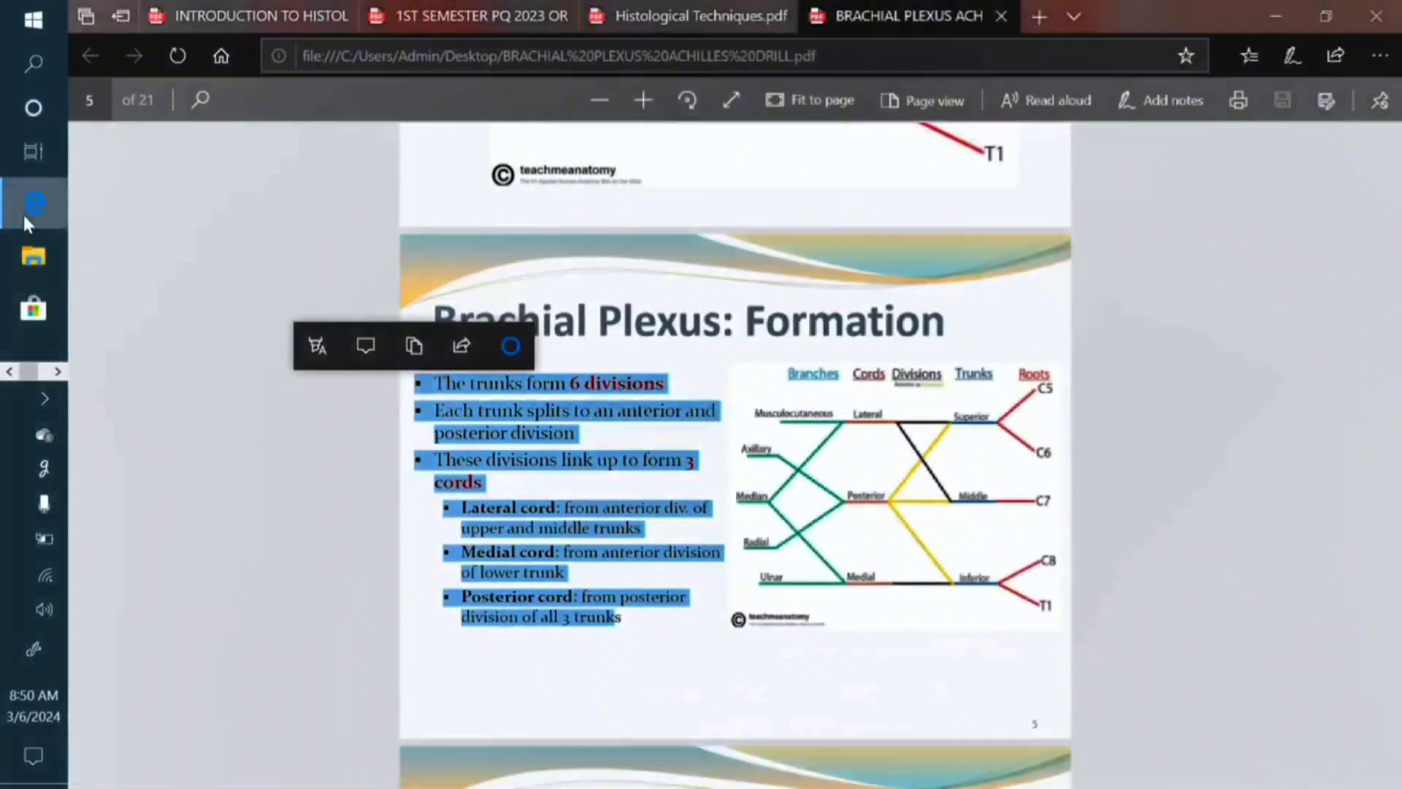
pyautogui.click(726, 648)
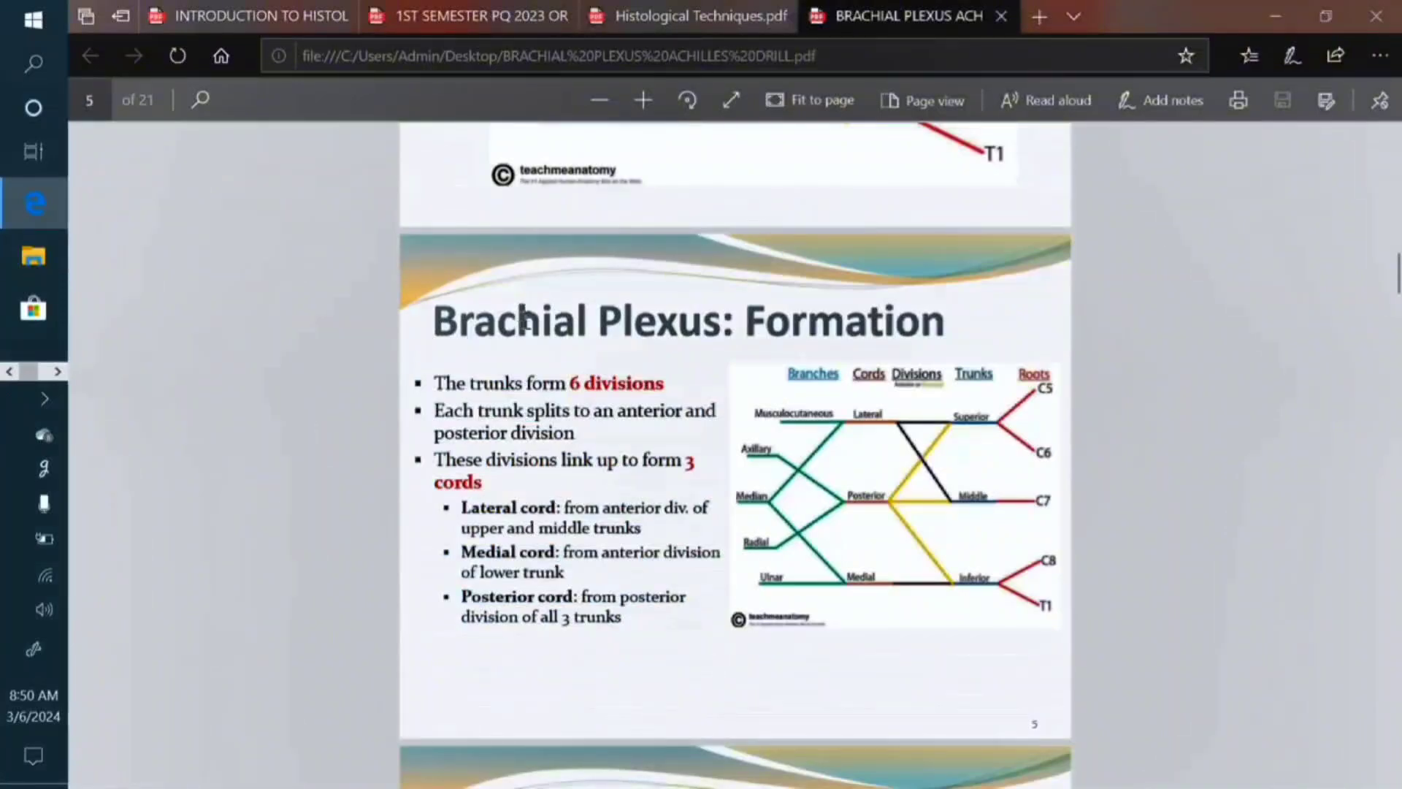
pyautogui.scroll(6, 653, 333)
pyautogui.scroll(15, 653, 332)
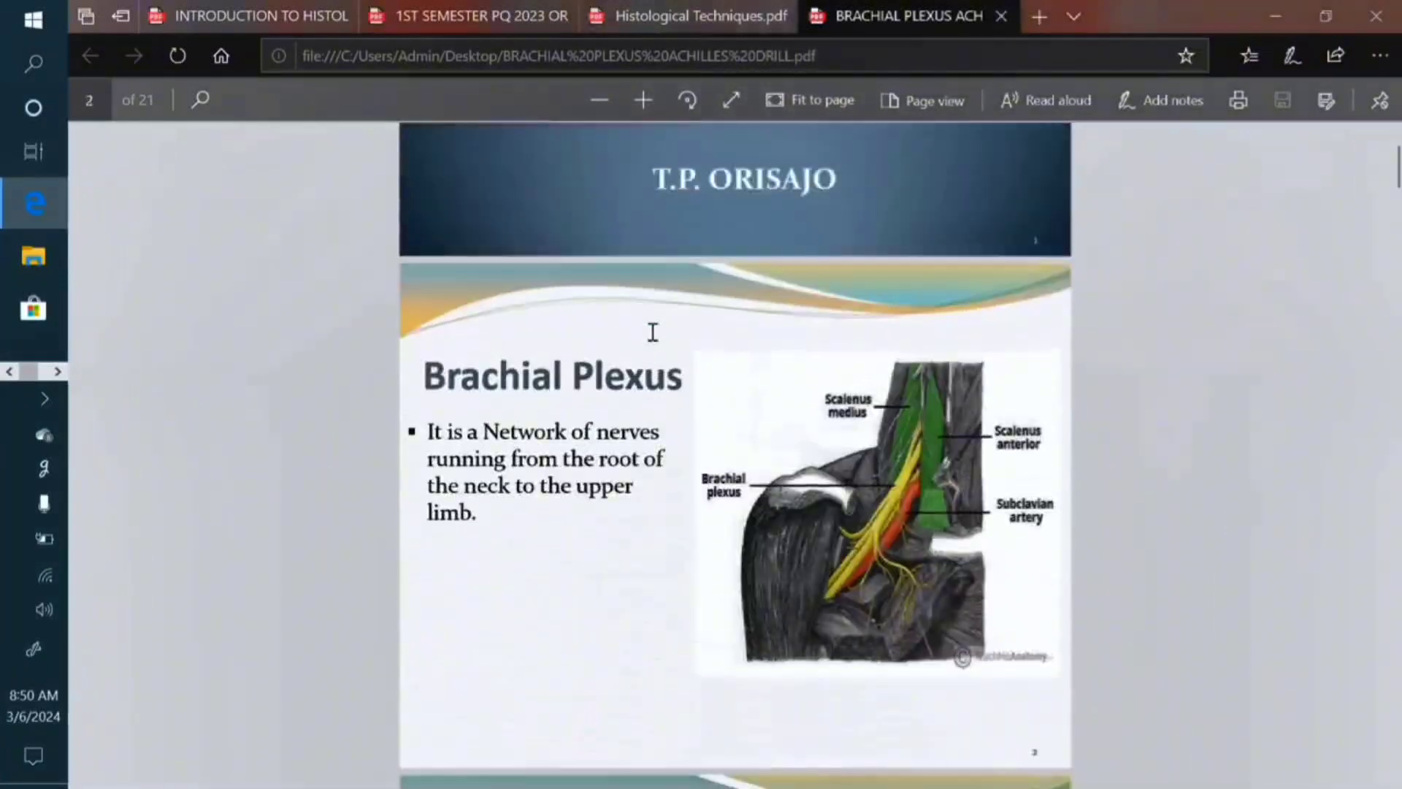
pyautogui.scroll(-13, 652, 332)
pyautogui.scroll(-10, 653, 332)
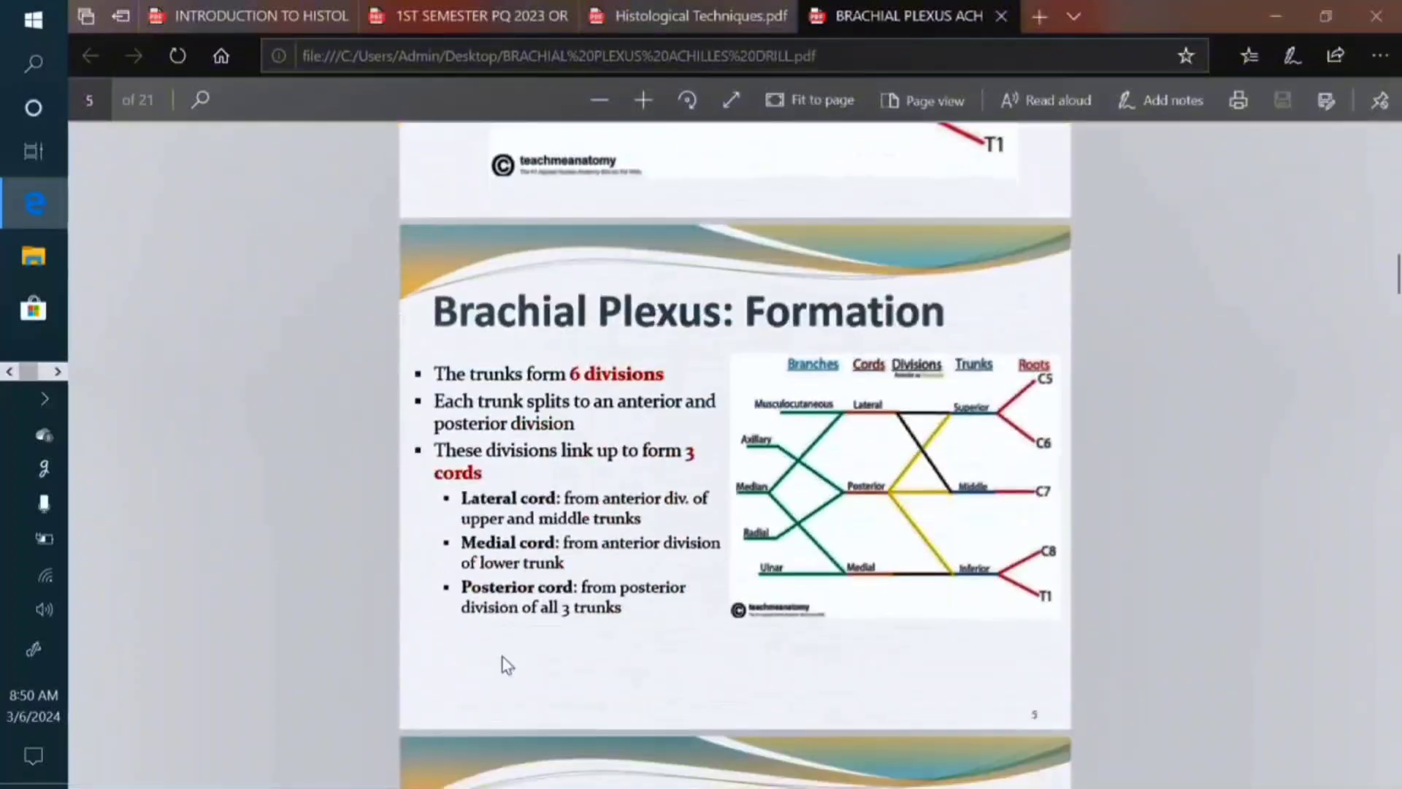
pyautogui.moveTo(626, 610); pyautogui.dragTo(426, 376)
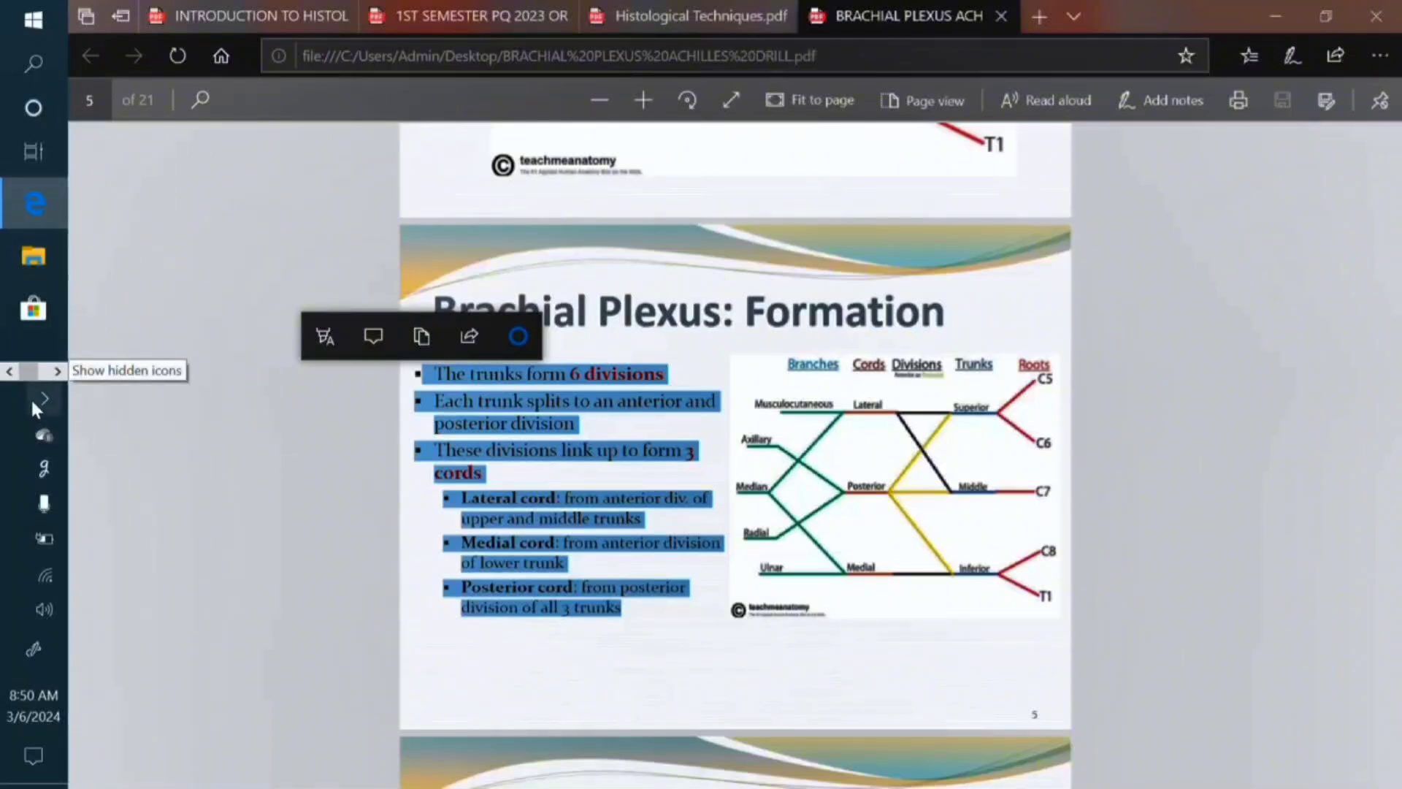
pyautogui.click(56, 372)
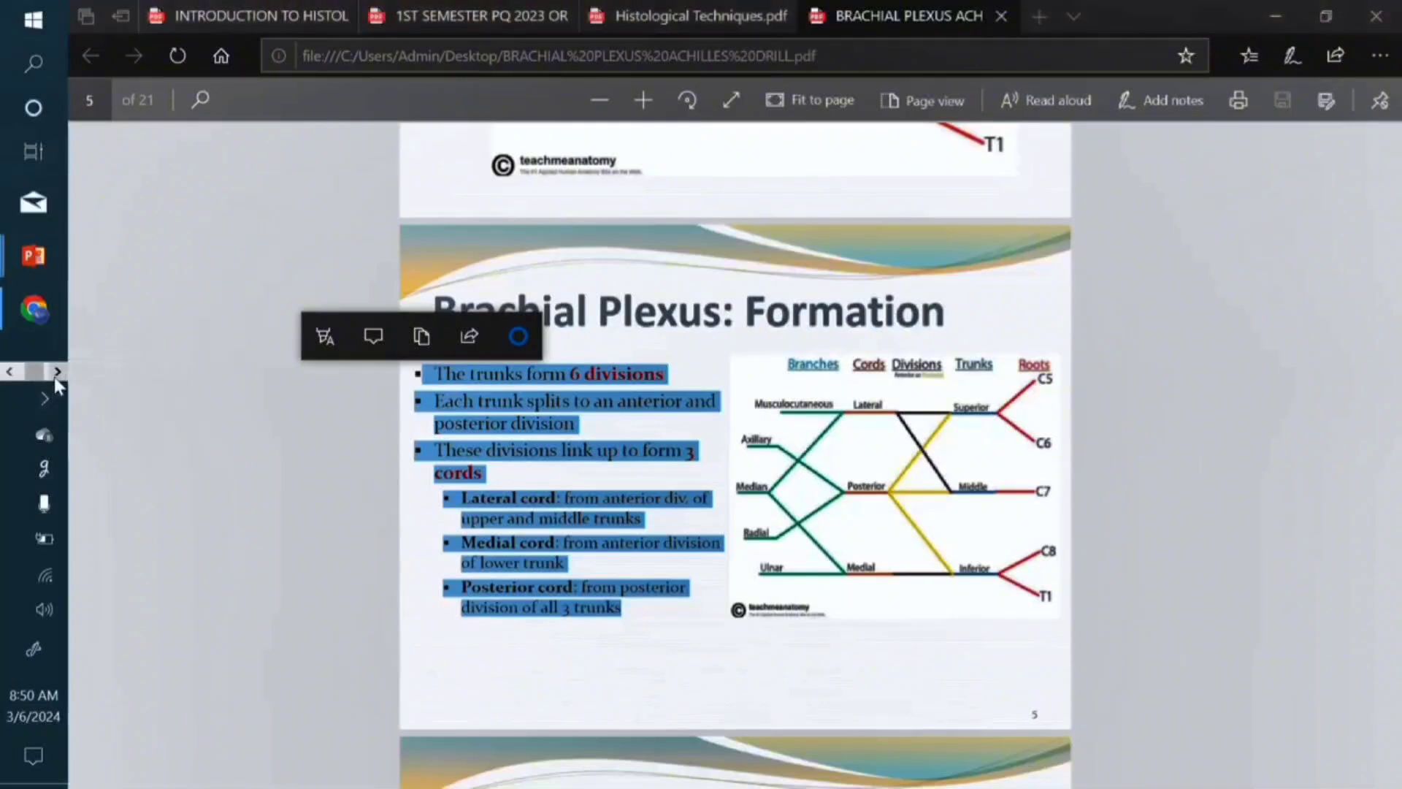
# - Append the copied slide text to the ChatGPT request, send it, and review the five new questions
pyautogui.moveTo(36, 310)
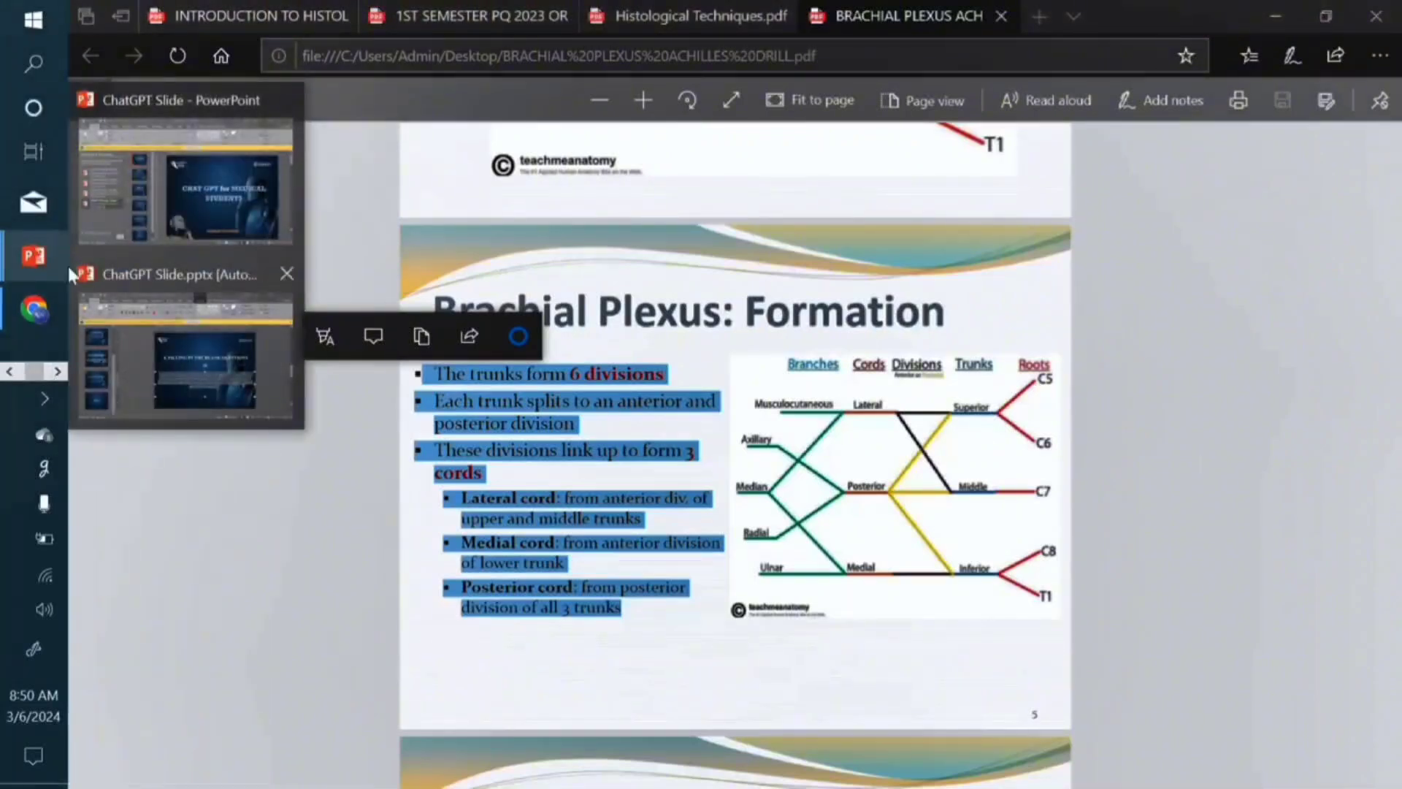
pyautogui.click(176, 197)
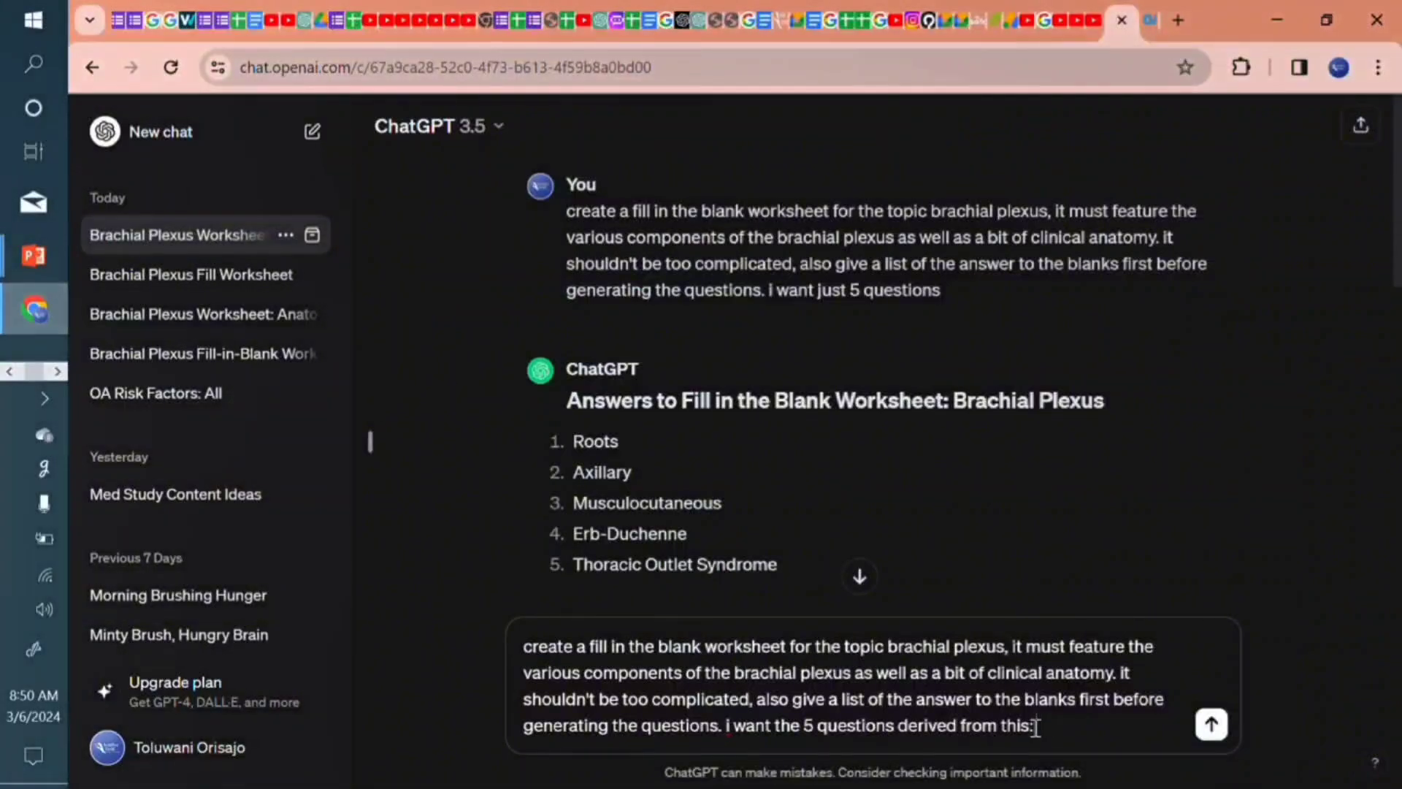
pyautogui.write('The trunks form 6 divisions ⊠ Each trunk splits to an anterior and posterior division ⊠ These divisions link up to form 3 cords ⊠ Lateral cord: from anterior div. of upper and middle trunks ⊠ Medial cord: from anterior division of lower trunk ⊠ Posterior cord: from posterior division of all 3 trunks')
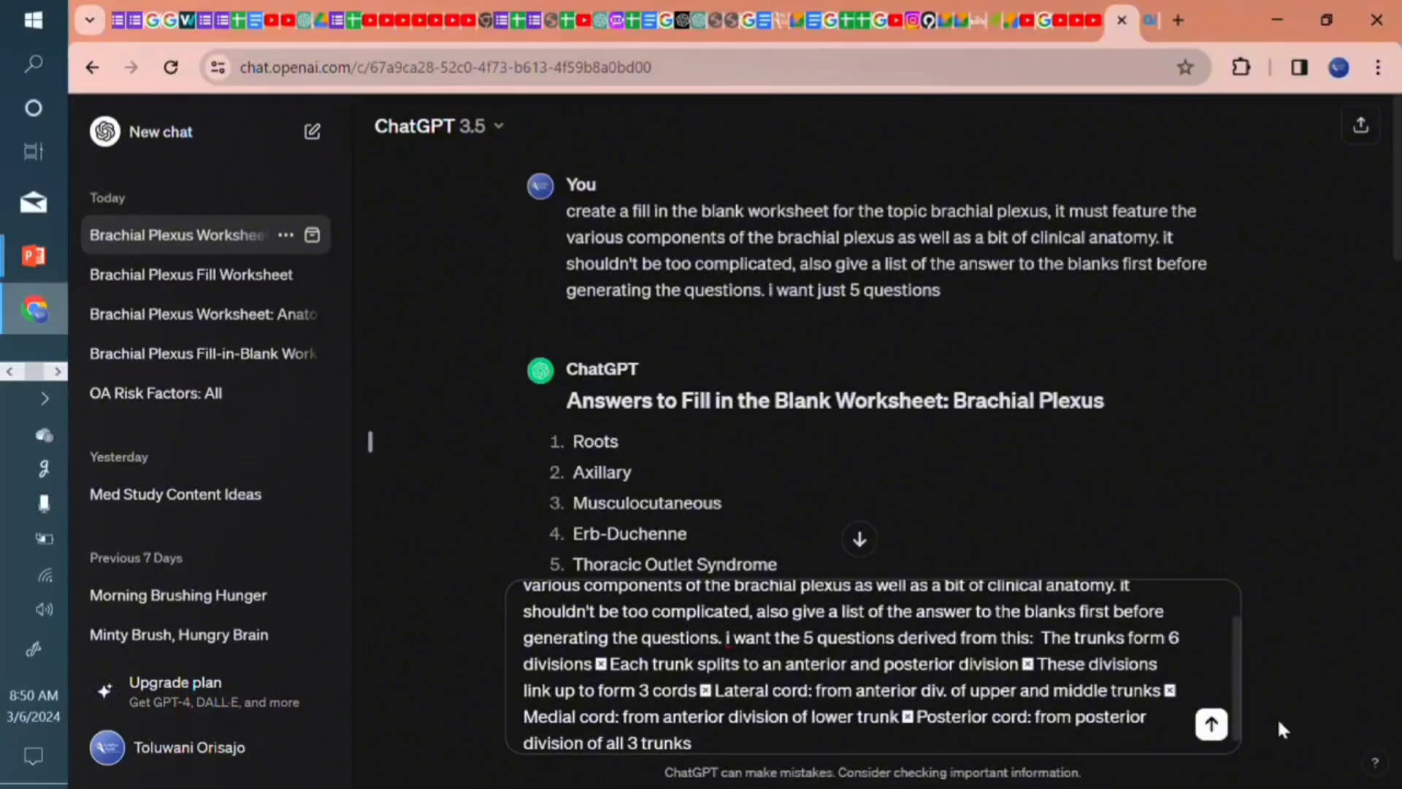
pyautogui.click(1210, 724)
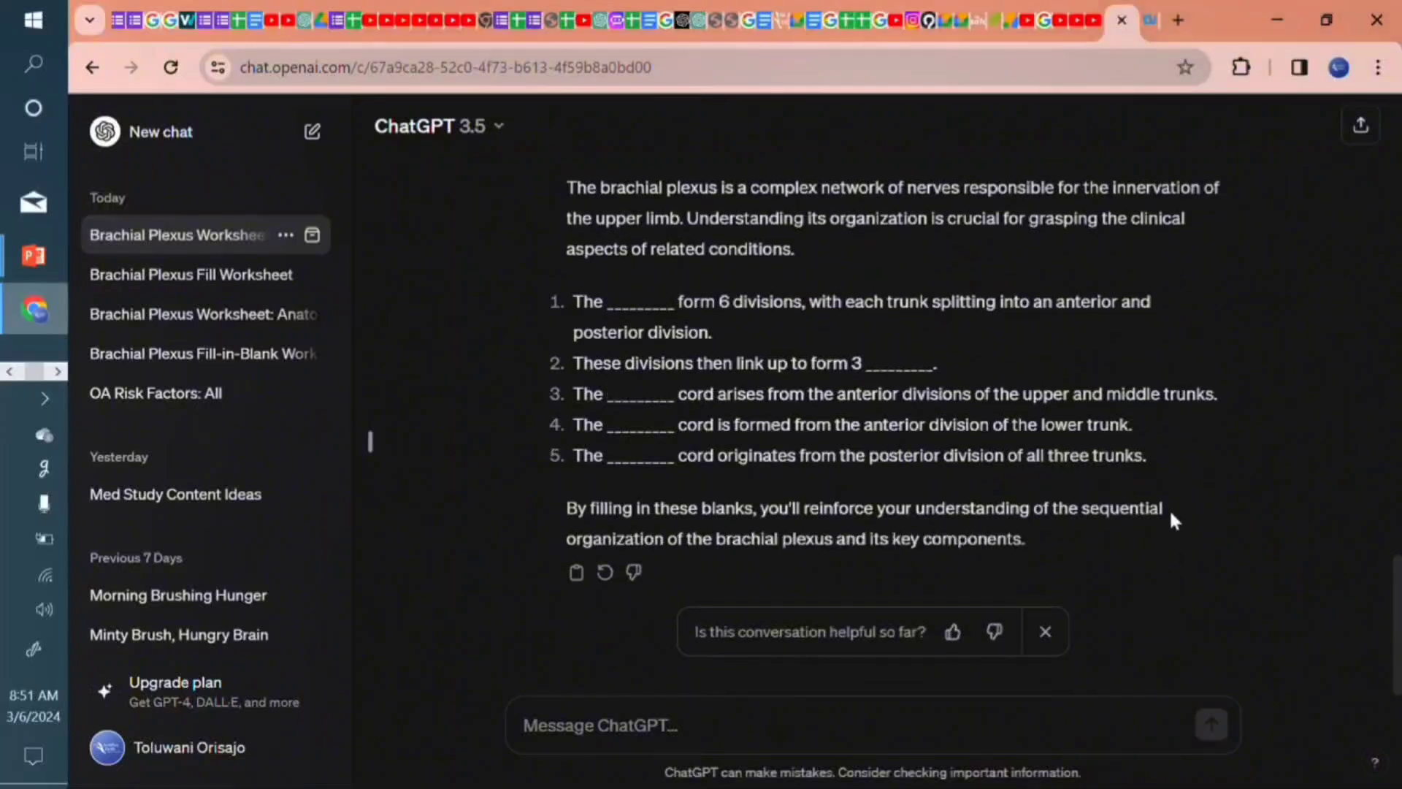
pyautogui.scroll(15, 1171, 513)
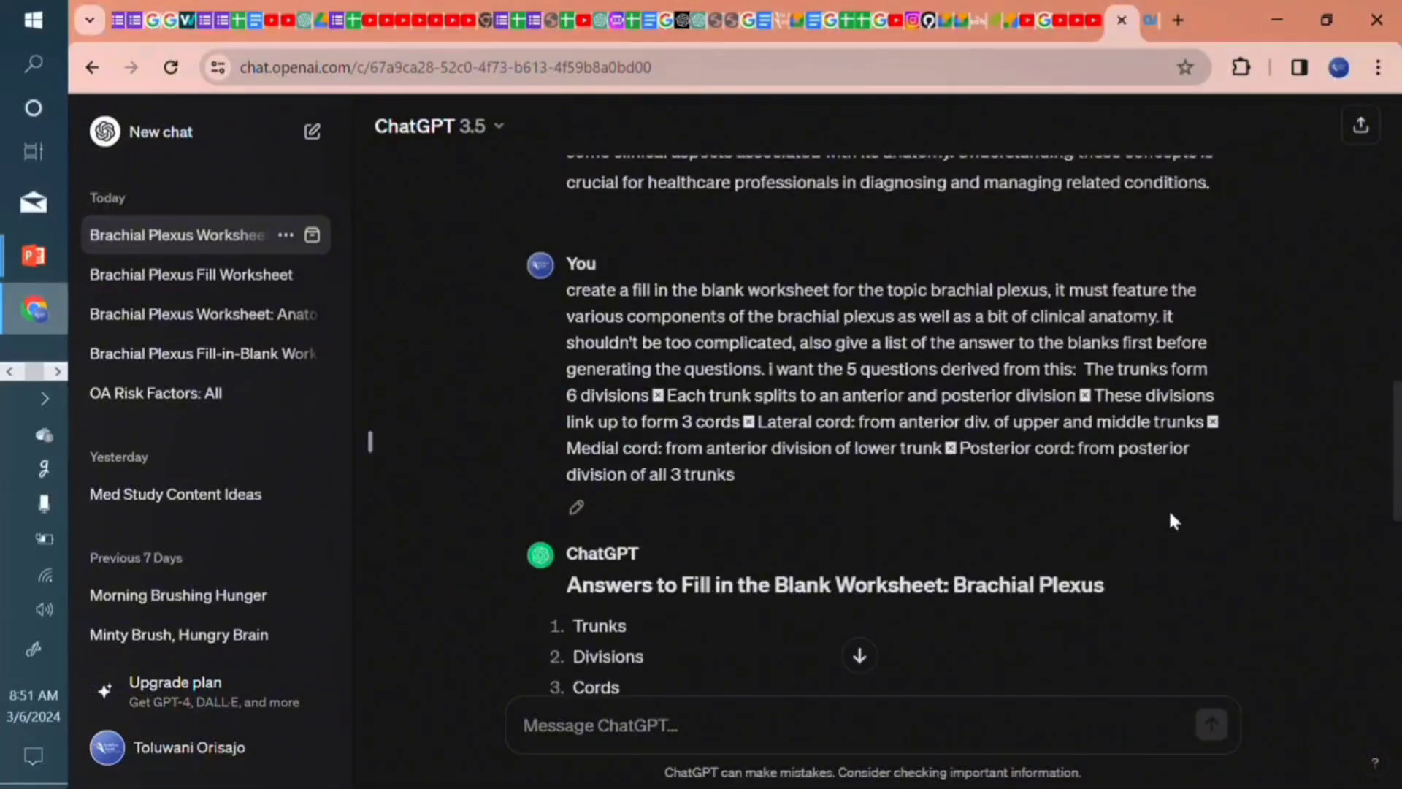
pyautogui.scroll(-10, 1172, 520)
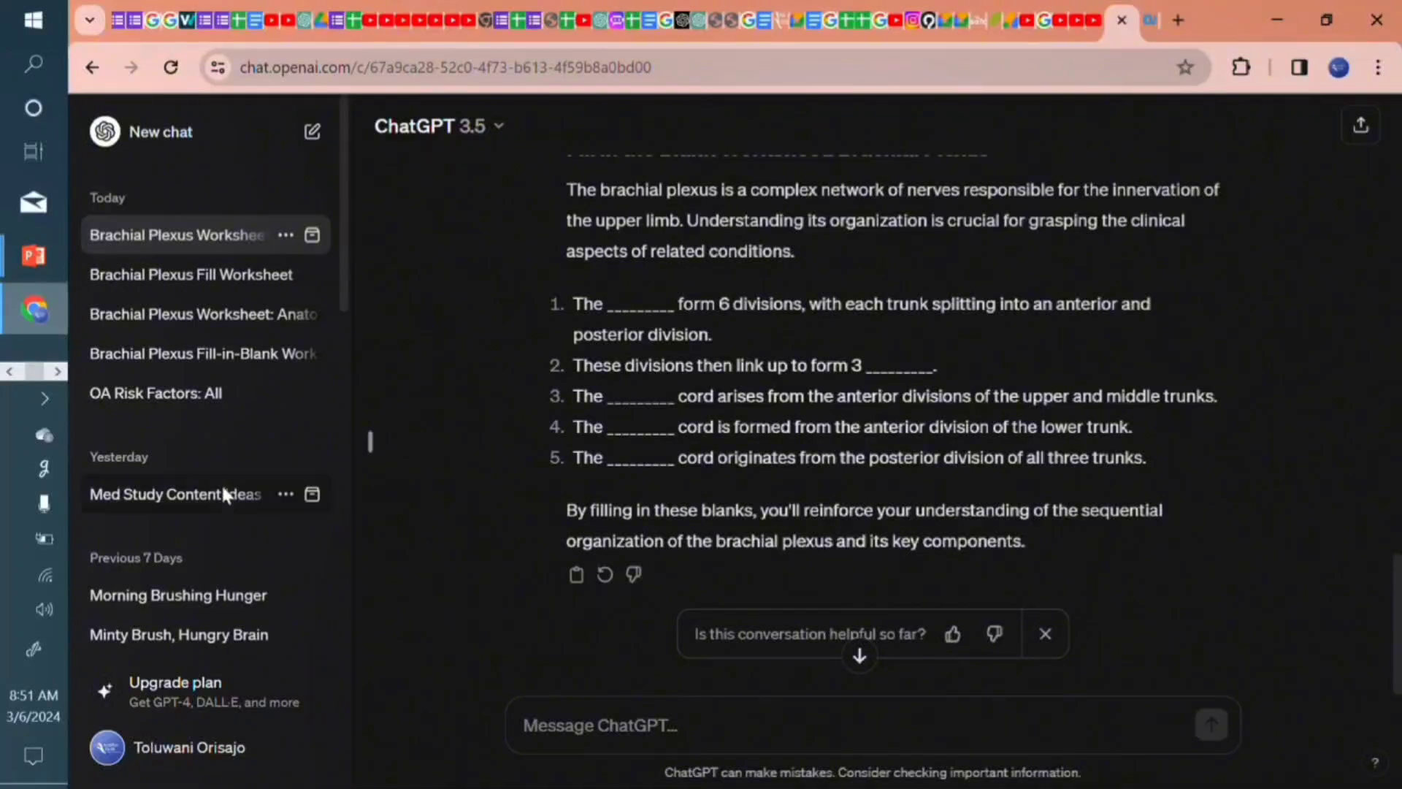
# - Return to the ChatGPT Slide presentation in PowerPoint and go to the THANK YOU slide
pyautogui.moveTo(33, 256)
pyautogui.click(227, 359)
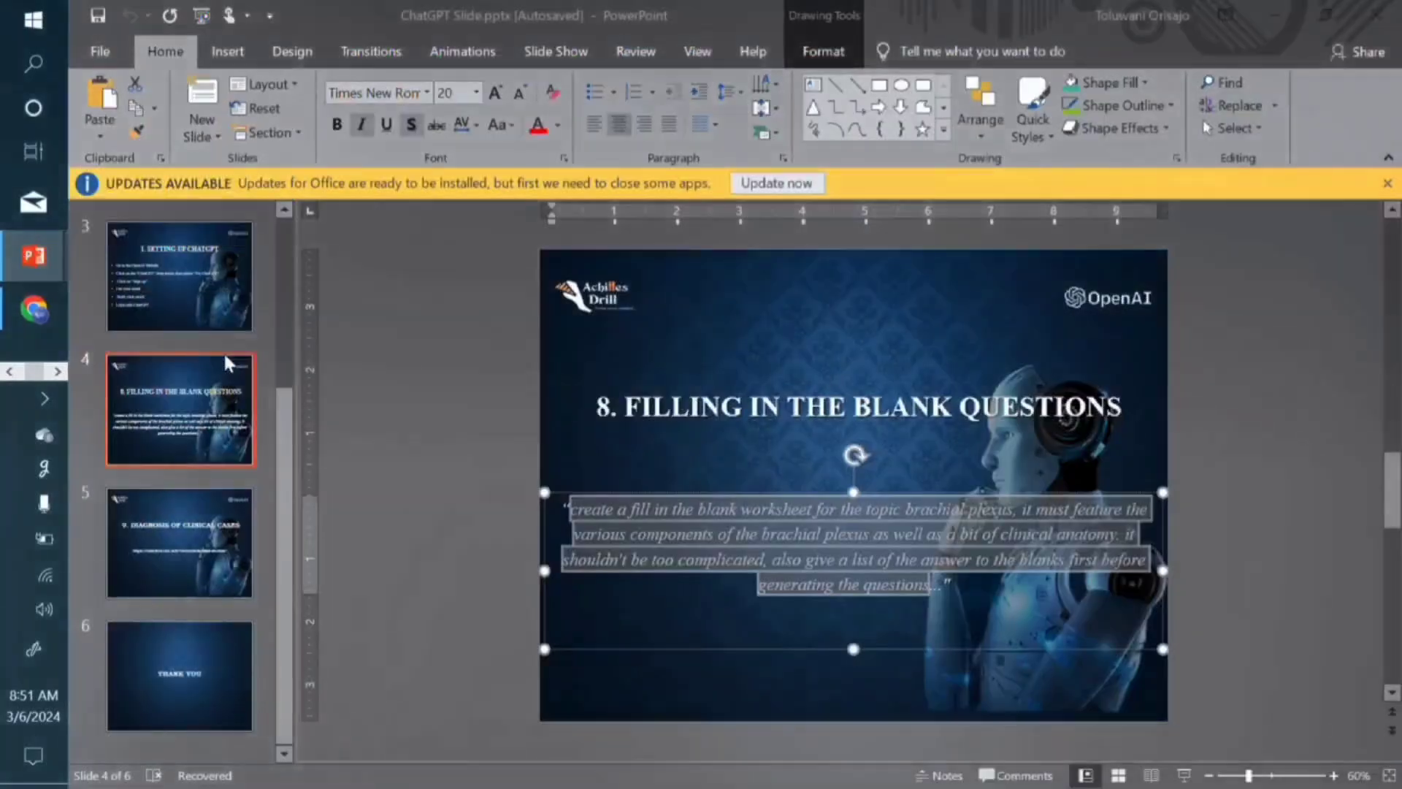
pyautogui.click(595, 676)
pyautogui.click(221, 676)
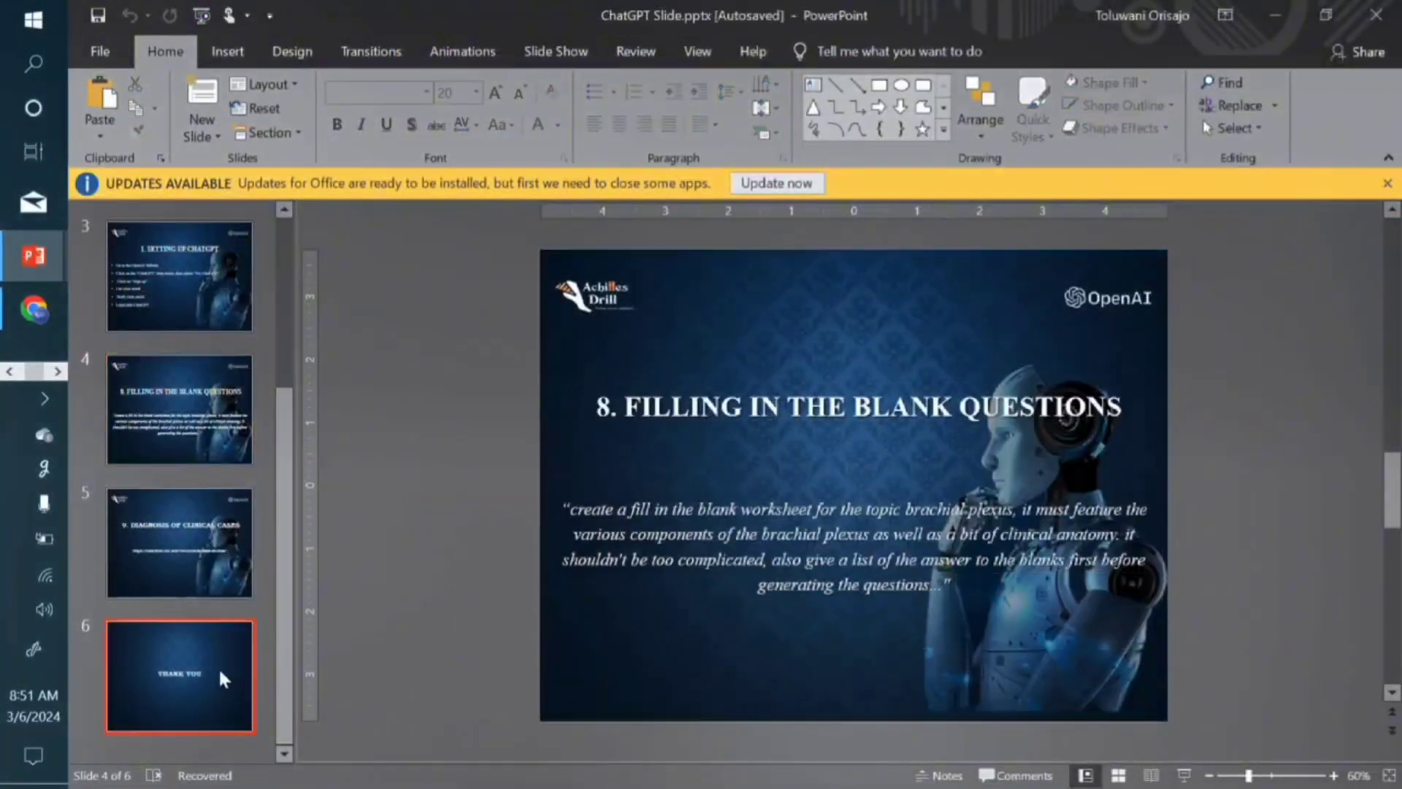